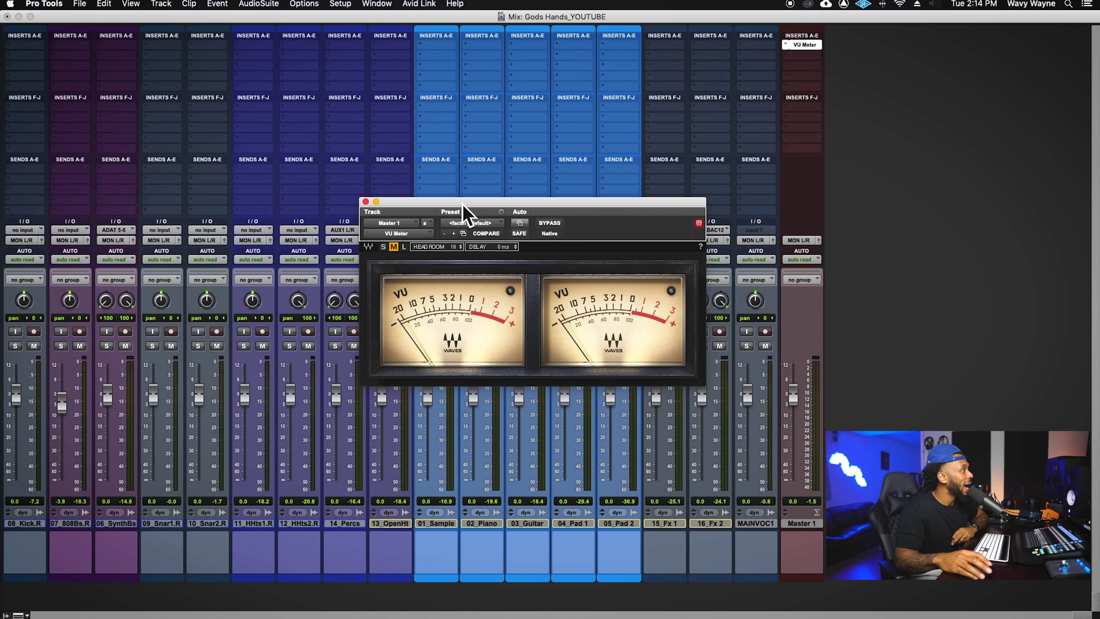
# Step: Drag the master's VU Meter window slightly up and left, clear of the mixer
pyautogui.moveTo(462, 204); pyautogui.dragTo(456, 182)
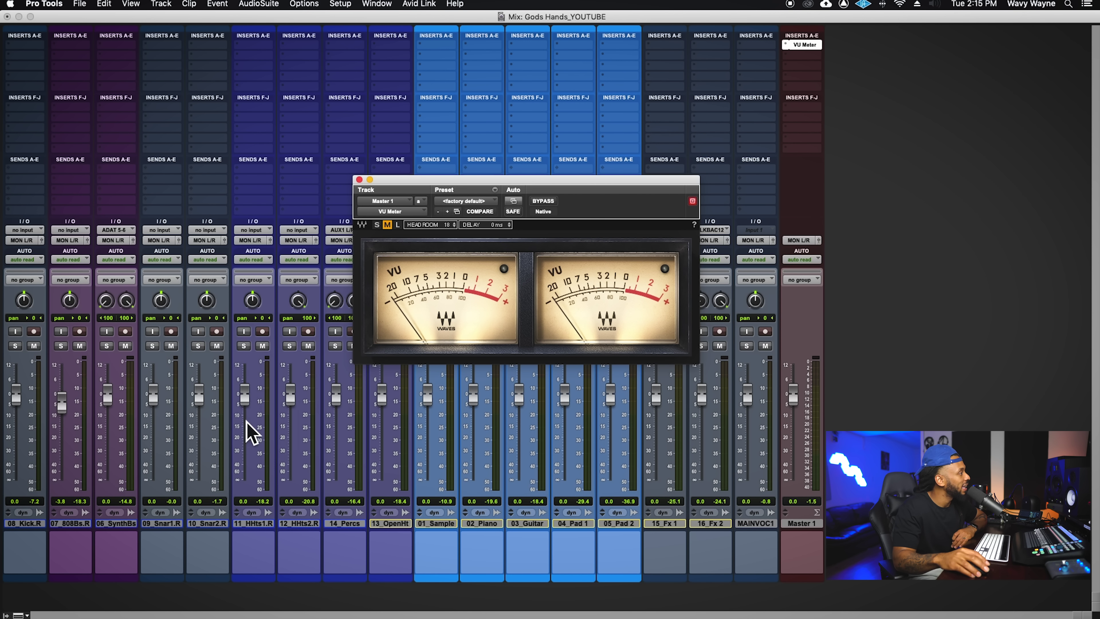
# Step: Reposition the VU Meter window up and to the right, above the channel faders
pyautogui.click(263, 523)
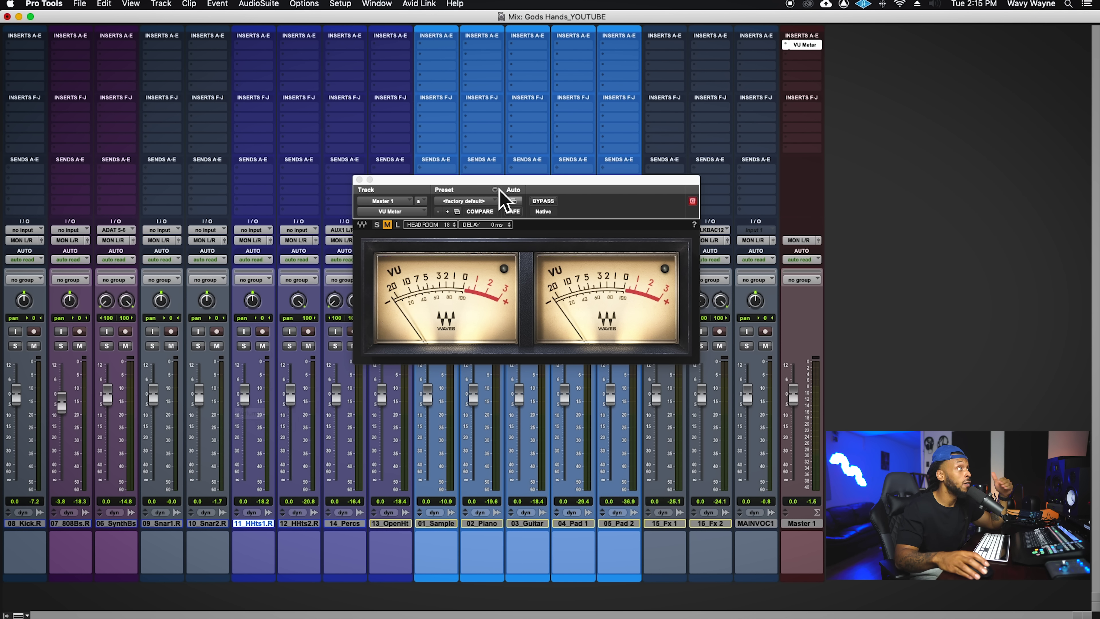
pyautogui.moveTo(504, 186); pyautogui.dragTo(504, 188)
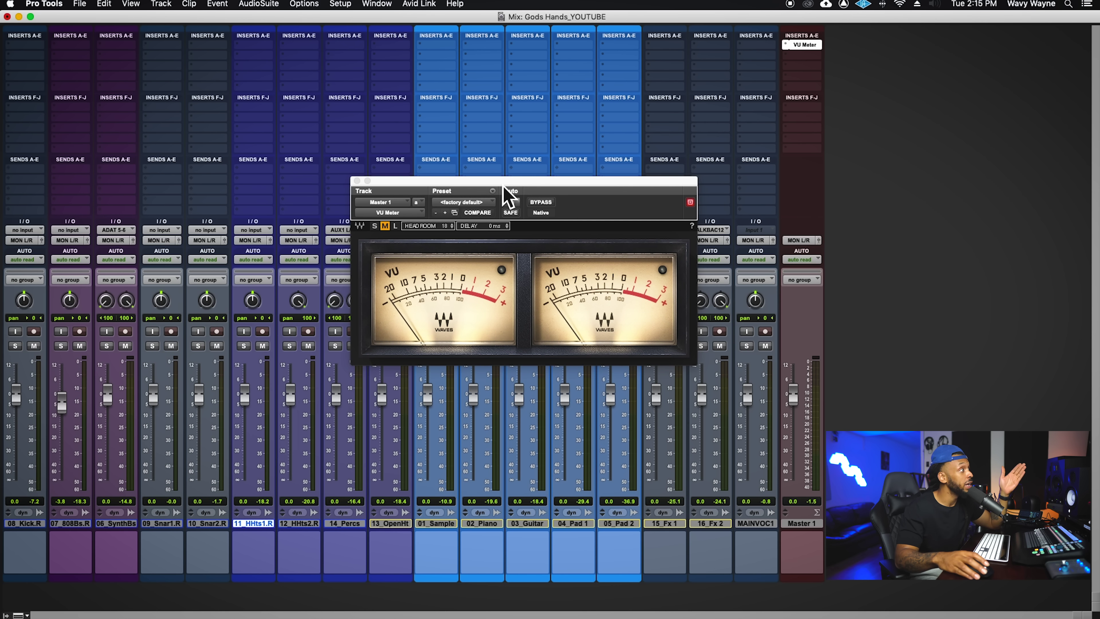
pyautogui.click(446, 236)
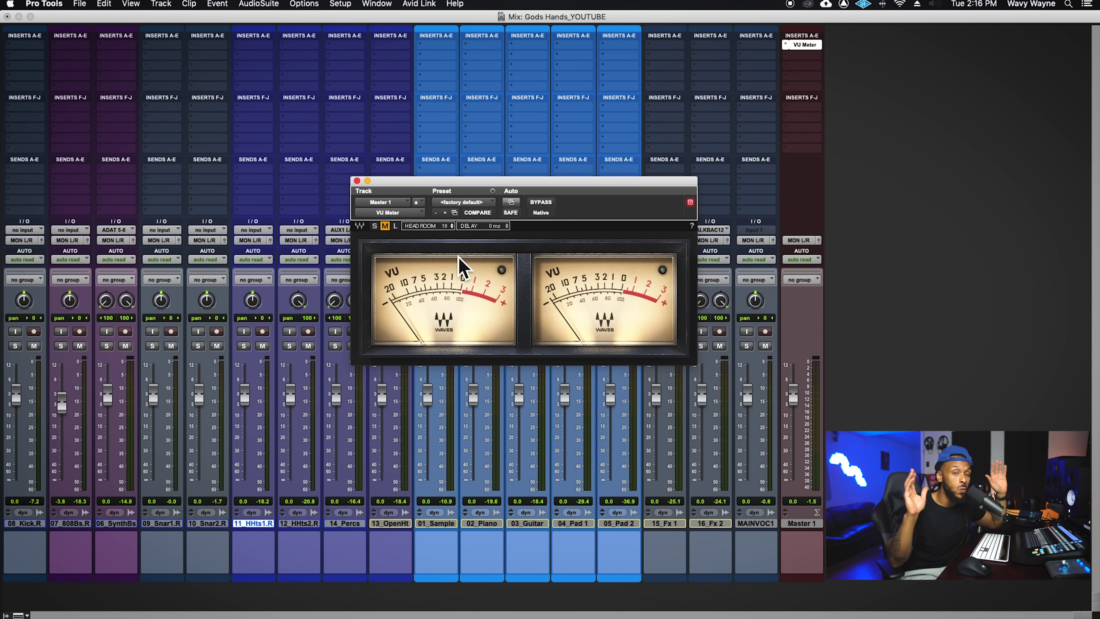
pyautogui.moveTo(399, 183); pyautogui.dragTo(412, 166)
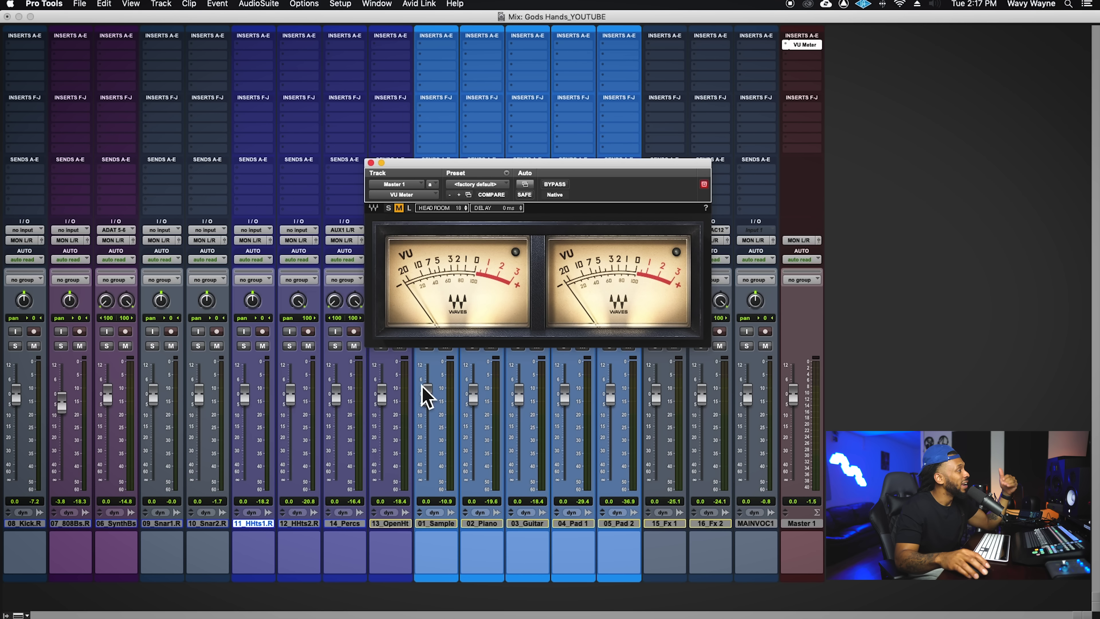
pyautogui.click(317, 524)
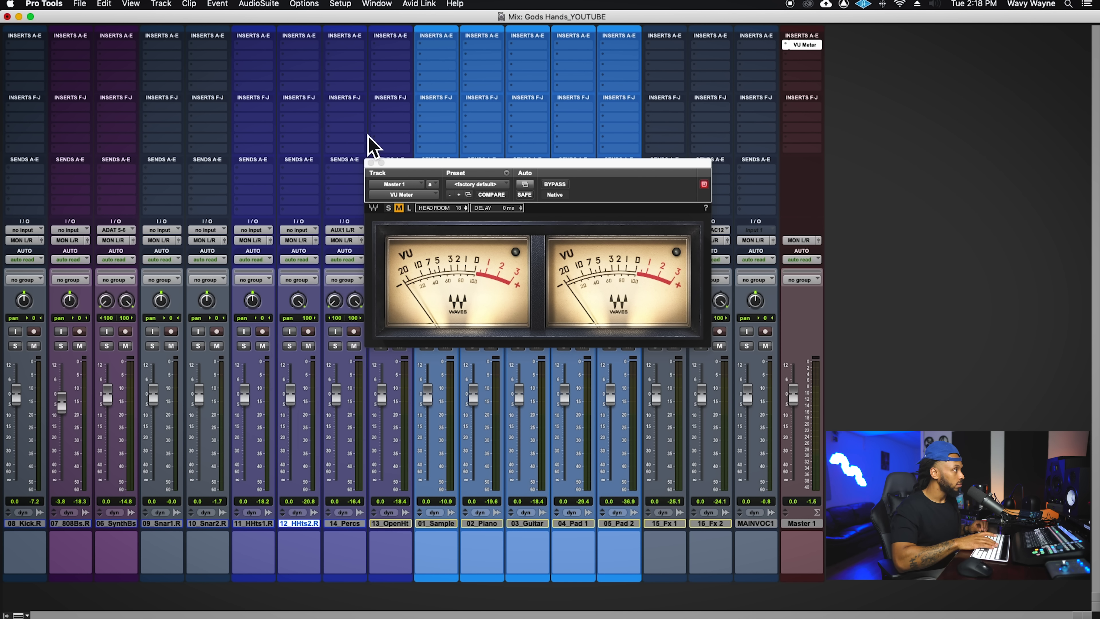
pyautogui.press('super+equal')
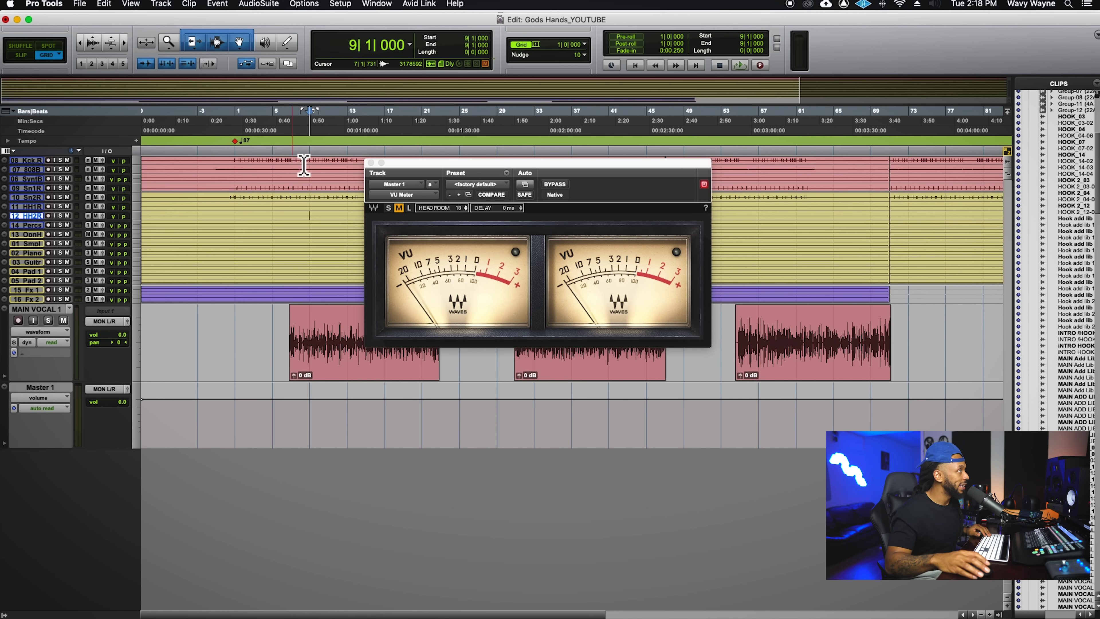
# Step: Select all tracks, return to the Mix window and close the VU Meter window
pyautogui.press('super+a')
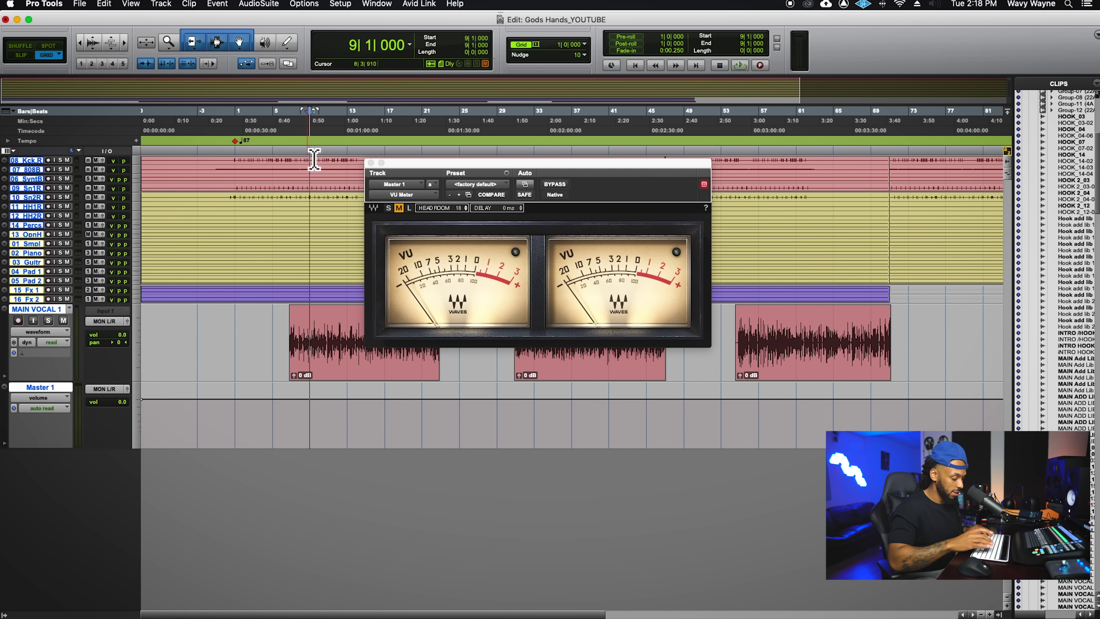
pyautogui.press('super+equal')
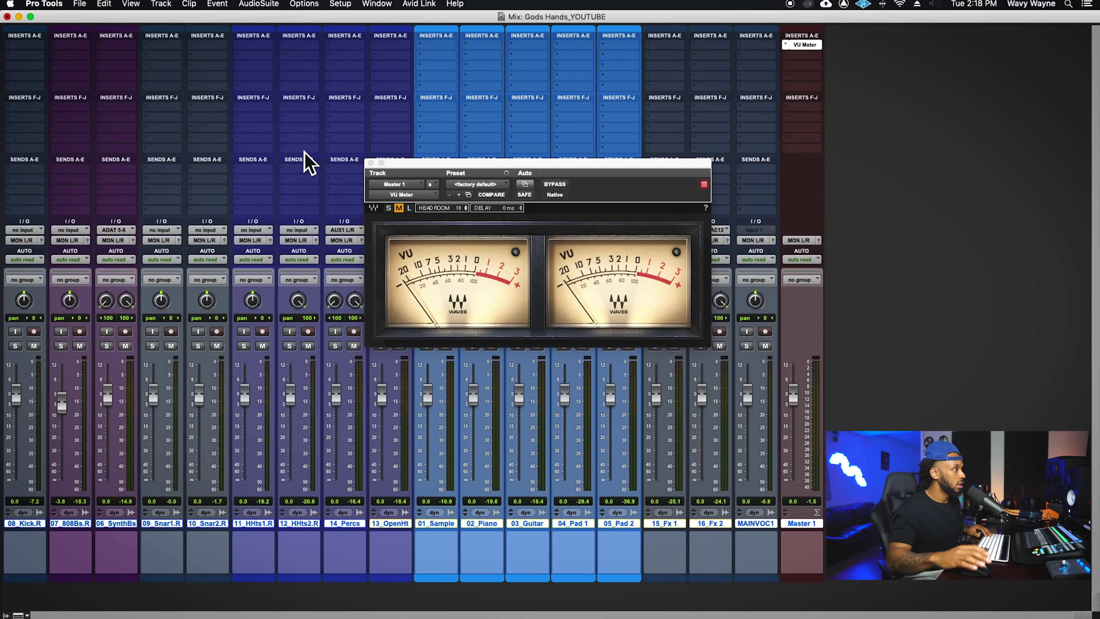
pyautogui.click(371, 163)
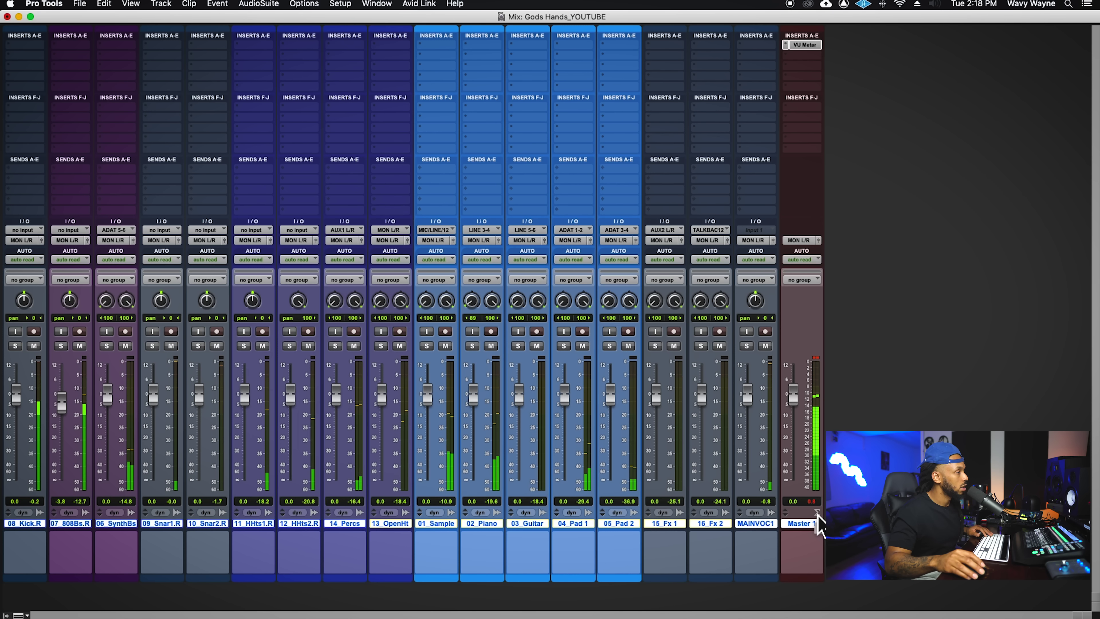
# Step: Stop playback of the Gods Hands_YOUTUBE session with the spacebar
pyautogui.press('space')
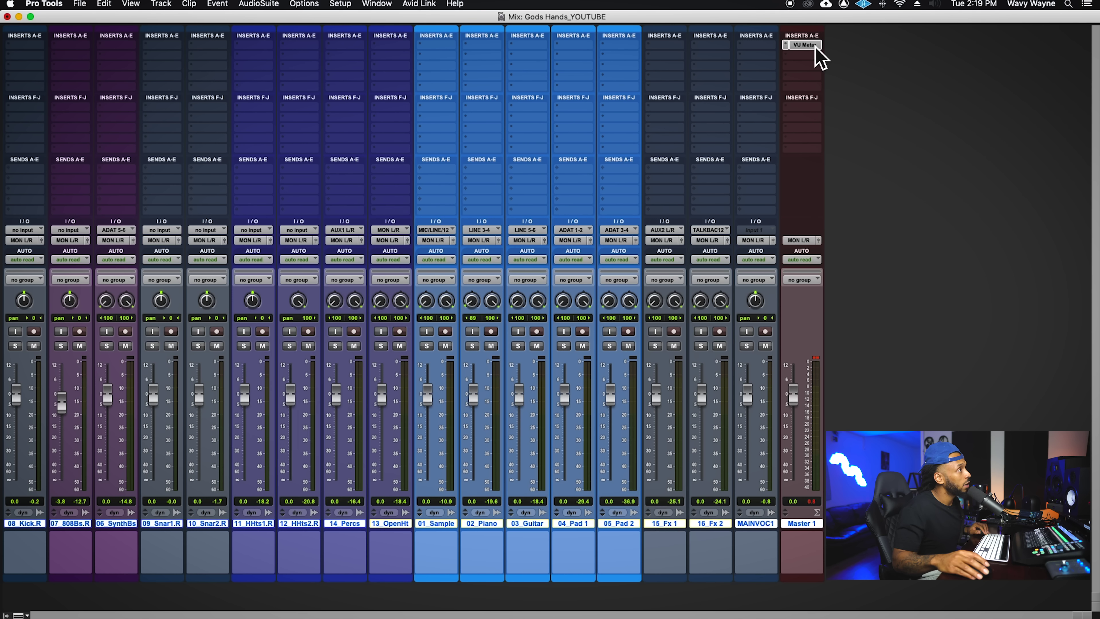
# Step: Reopen the master VU Meter, solo 08_Kick.R and play it briefly
pyautogui.click(804, 44)
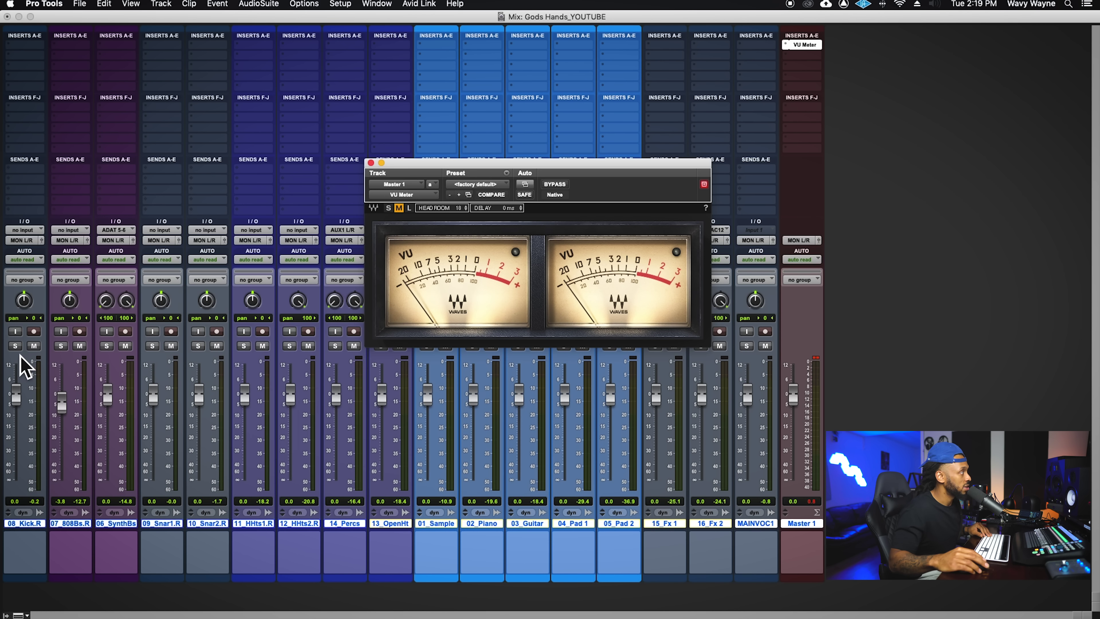
pyautogui.click(15, 346)
pyautogui.press('space')
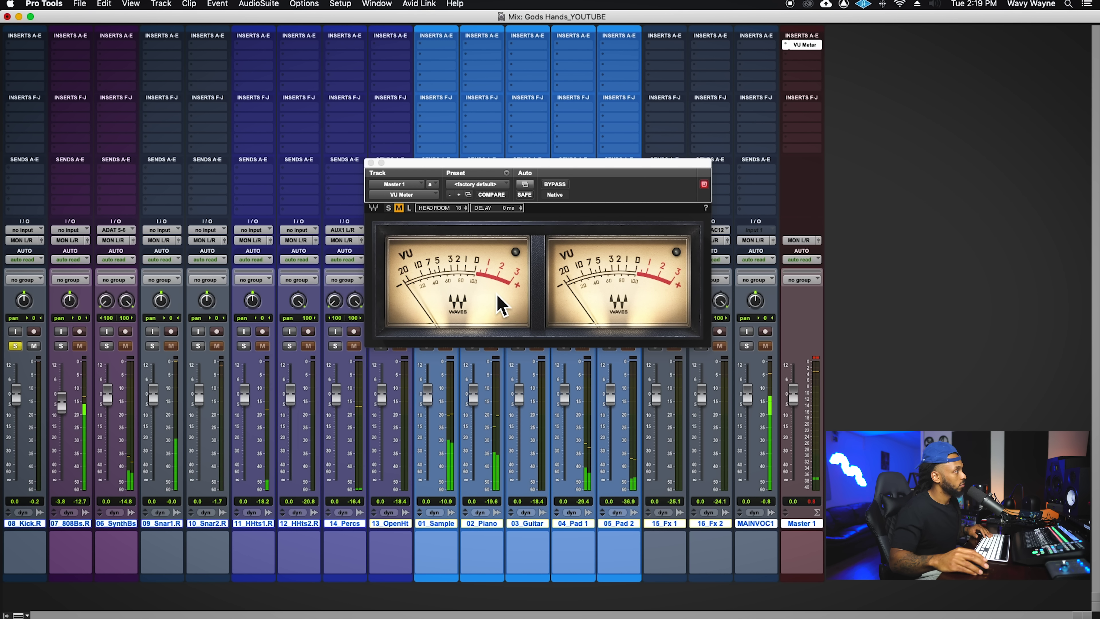
pyautogui.press('space')
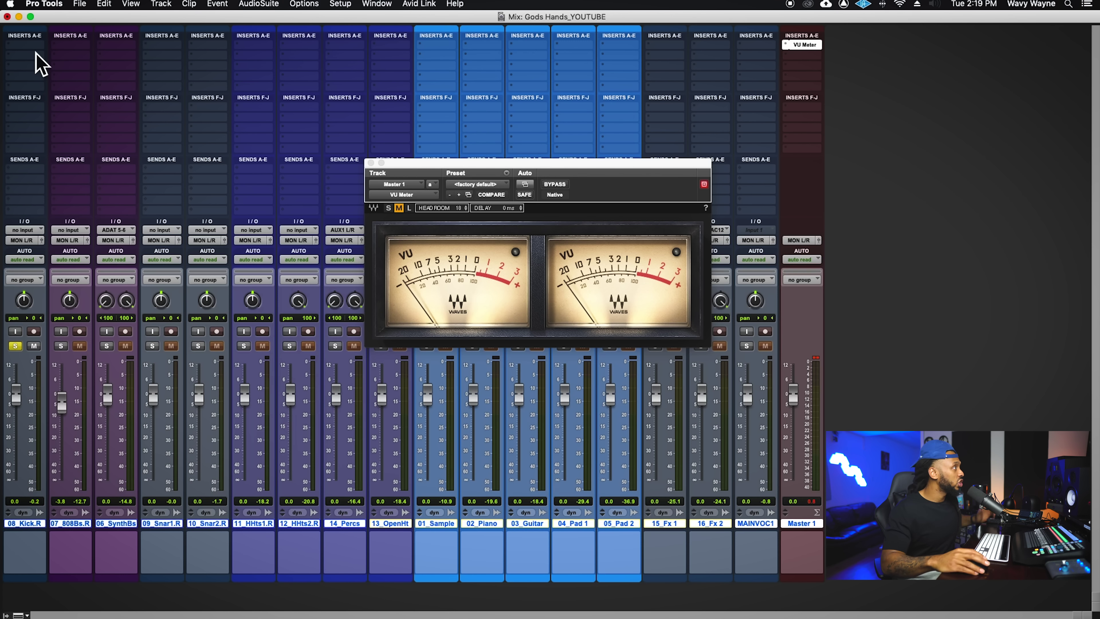
# Step: Insert EQ3 7-Band (mono) on the 08_Kick.R track and move its window up-right
pyautogui.click(26, 69)
pyautogui.moveTo(89, 56)
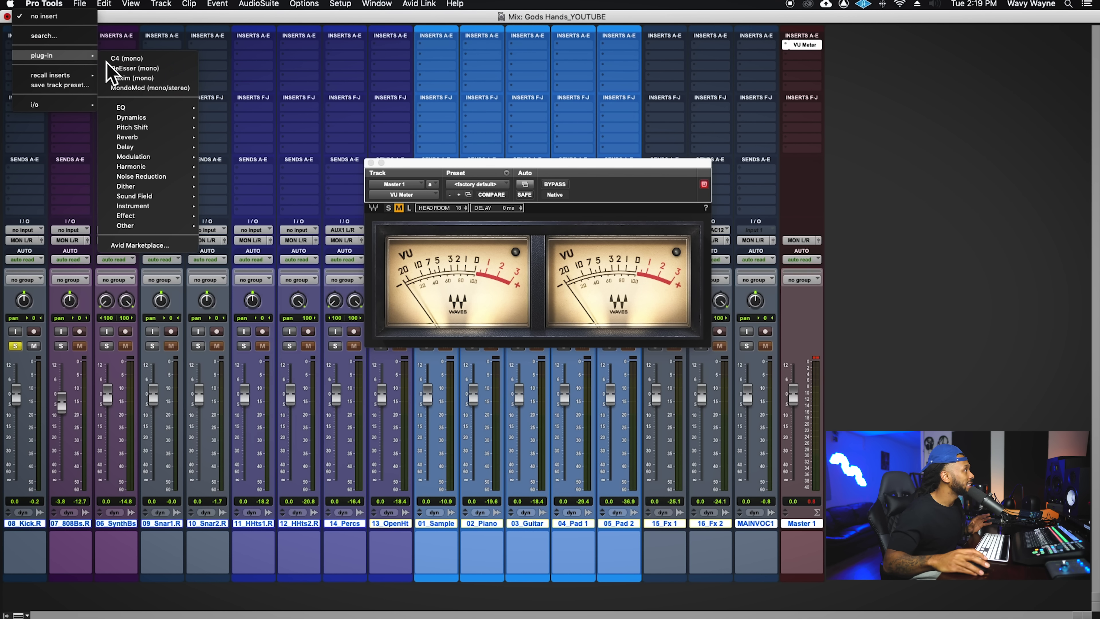
pyautogui.moveTo(173, 107)
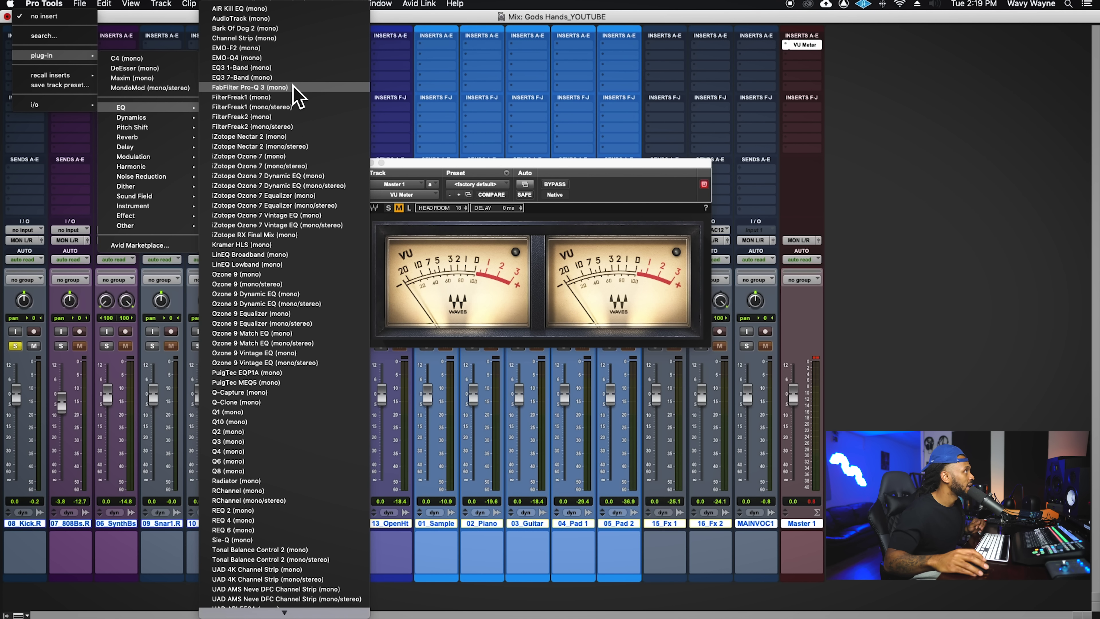
pyautogui.click(291, 78)
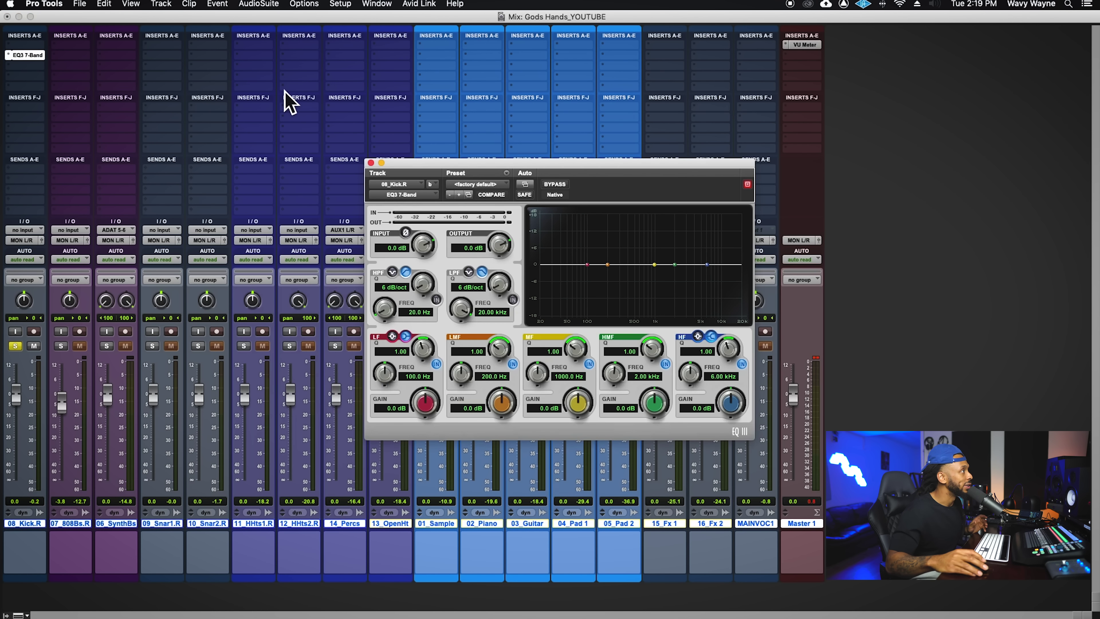
pyautogui.moveTo(499, 167); pyautogui.dragTo(525, 139)
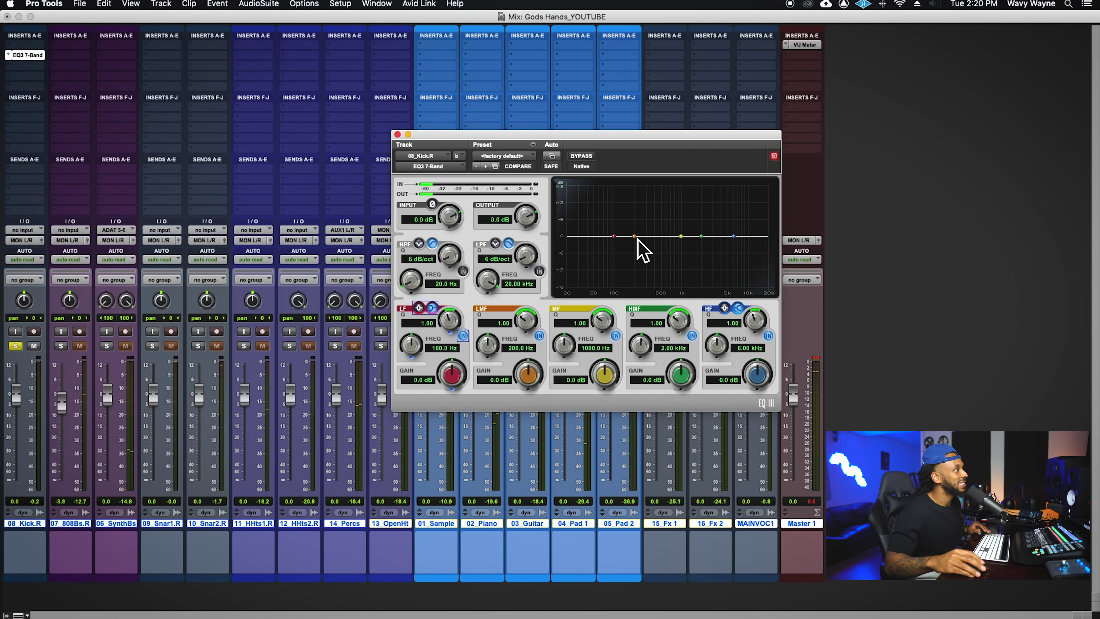
# Step: Boost the low-mid band slightly around 188 Hz, then switch LMF off and close the EQ
pyautogui.moveTo(637, 238); pyautogui.dragTo(635, 235)
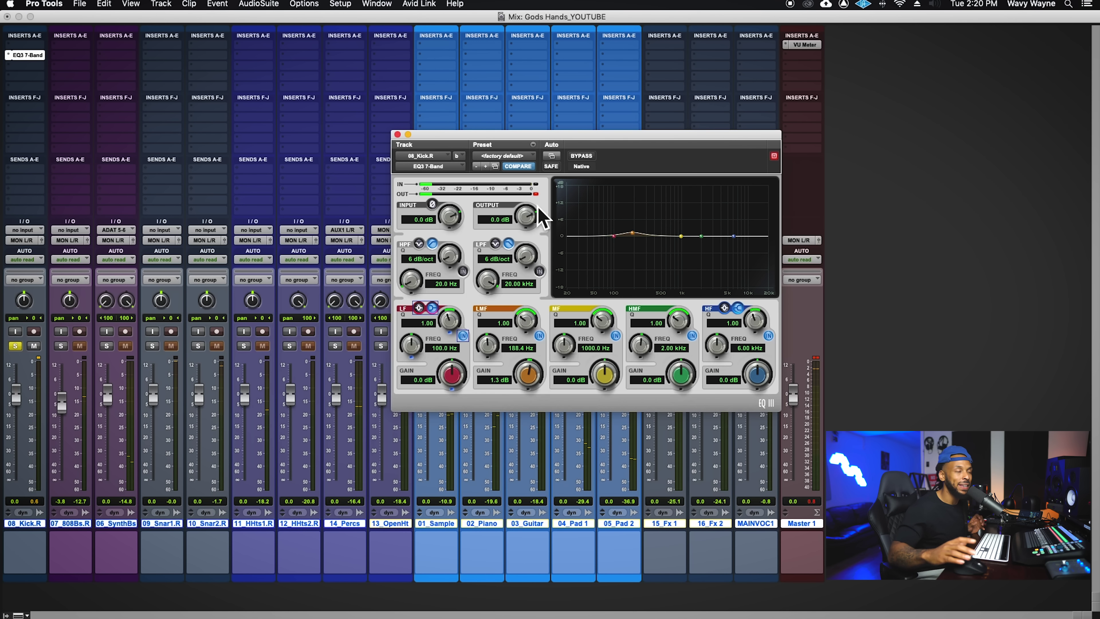
pyautogui.click(540, 336)
pyautogui.click(827, 373)
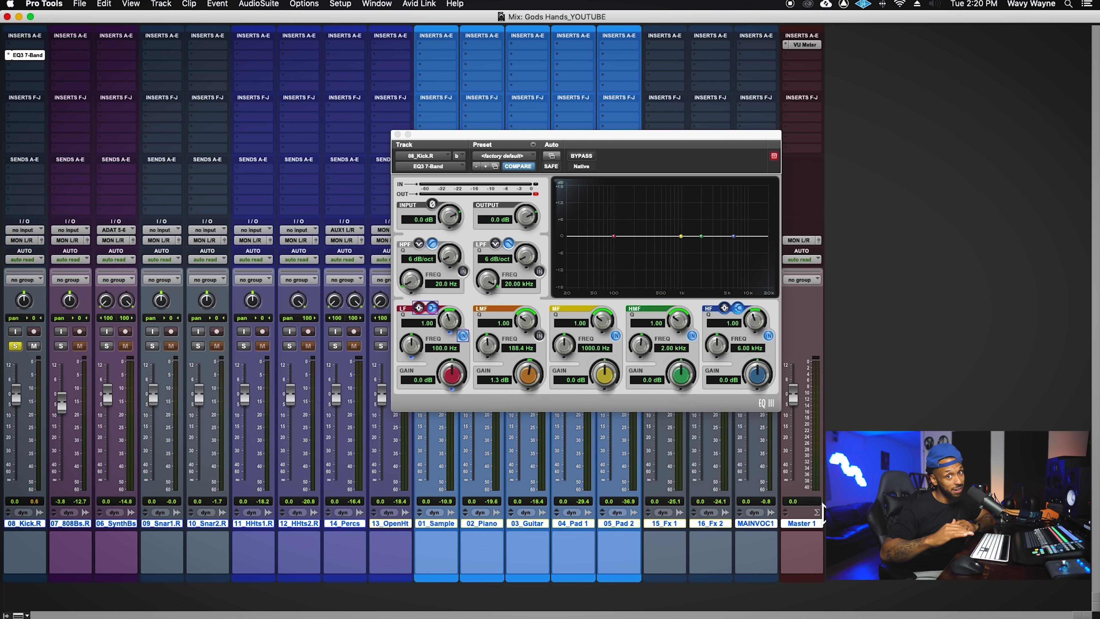
pyautogui.click(397, 134)
# Step: Remove the EQ from the kick track and reset the 808 Bass fader to unity
pyautogui.click(21, 55)
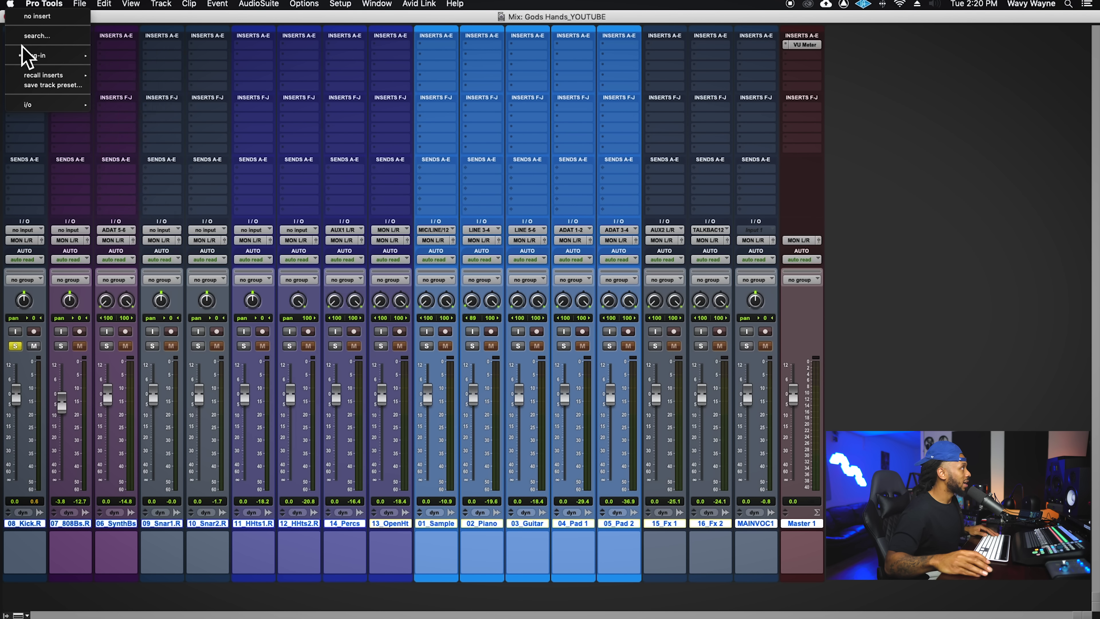
pyautogui.click(33, 19)
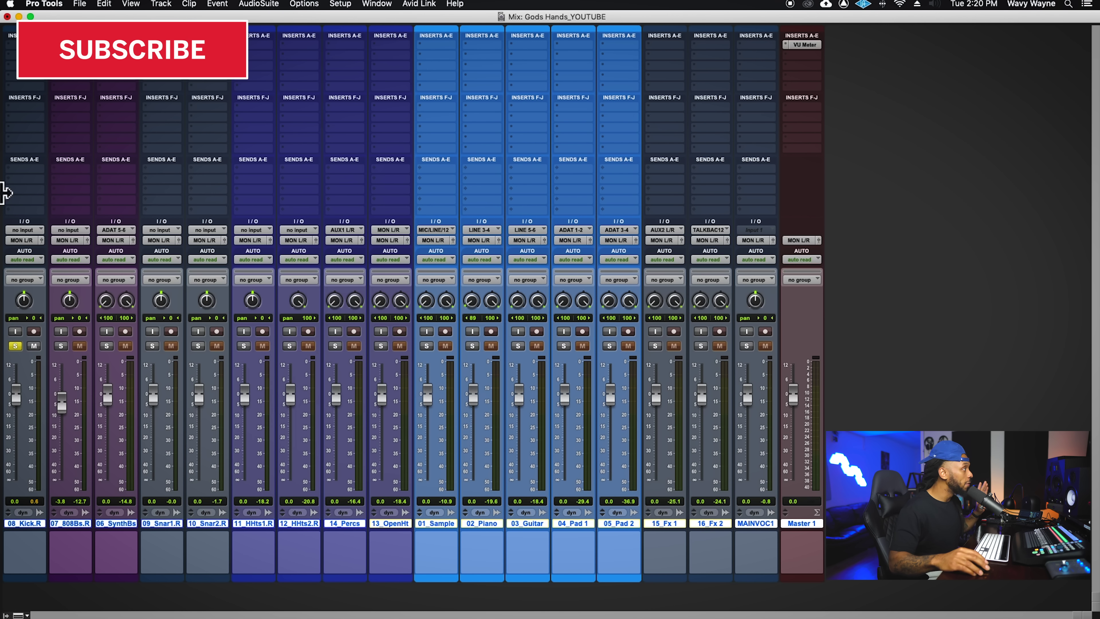
pyautogui.keyDown('alt'); pyautogui.click(62, 407); pyautogui.keyUp('alt')
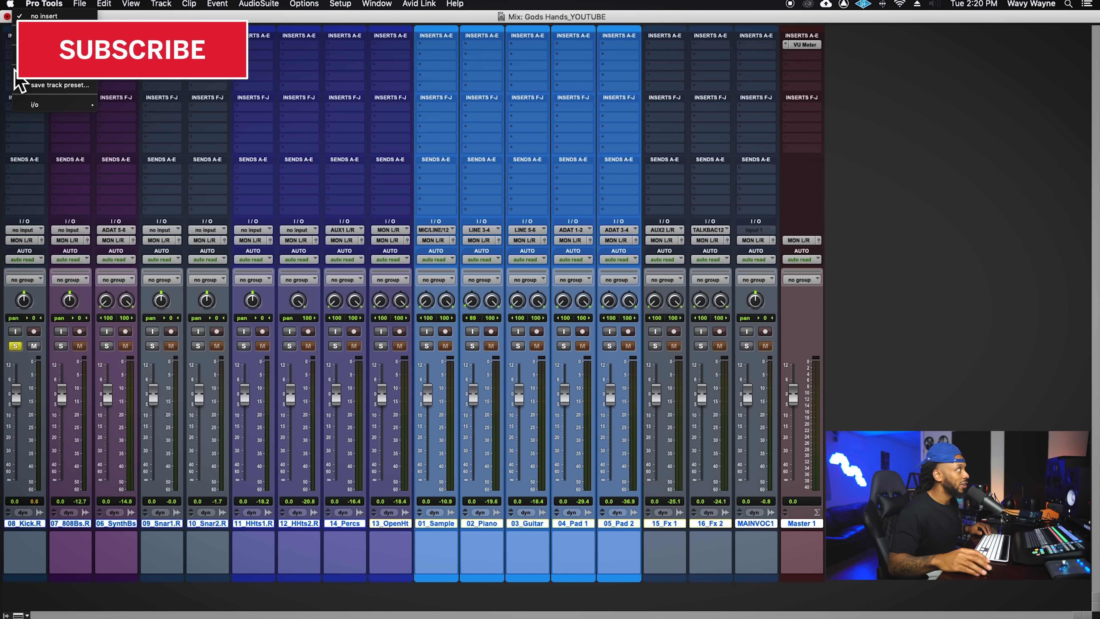
pyautogui.click(69, 340)
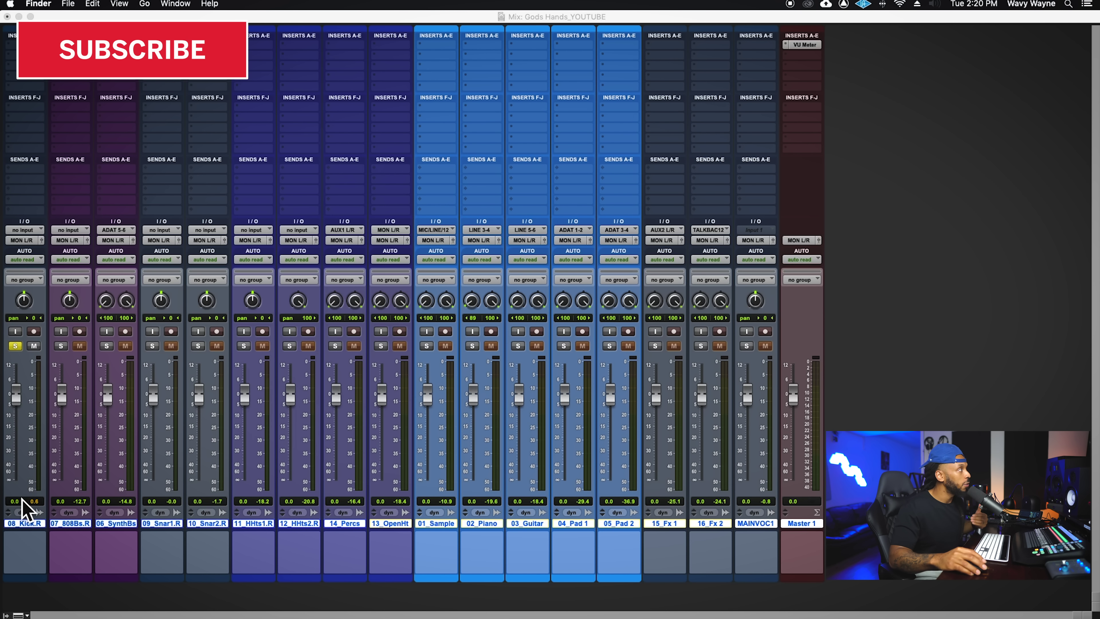
# Step: Insert a fresh EQ3 7-Band on the kick and pull the kick fader all the way down
pyautogui.click(17, 70)
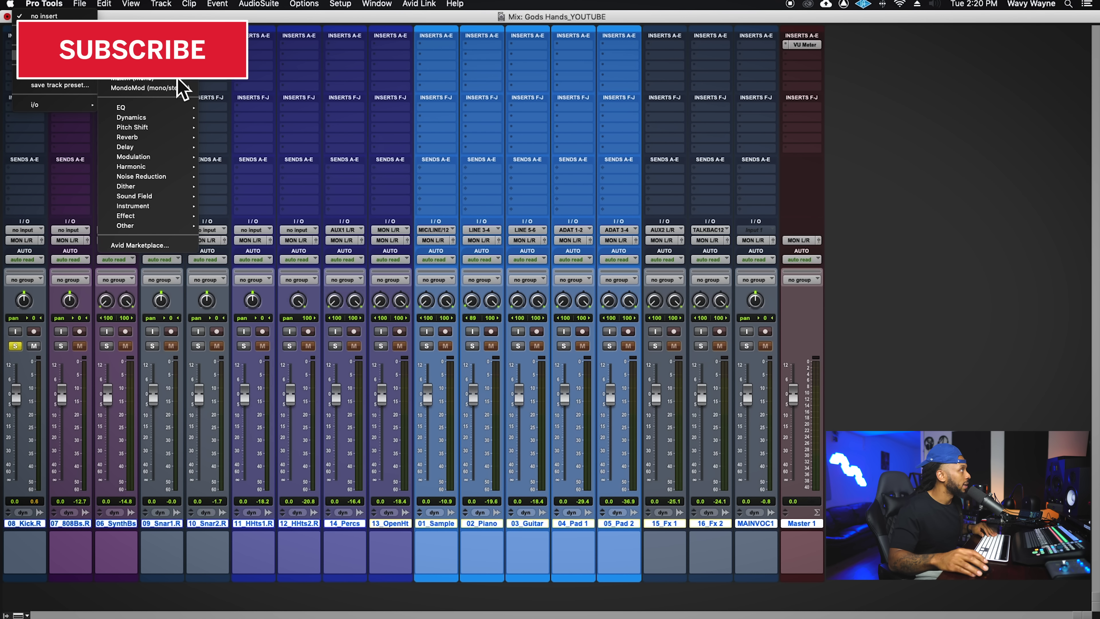
pyautogui.moveTo(121, 107)
pyautogui.click(286, 77)
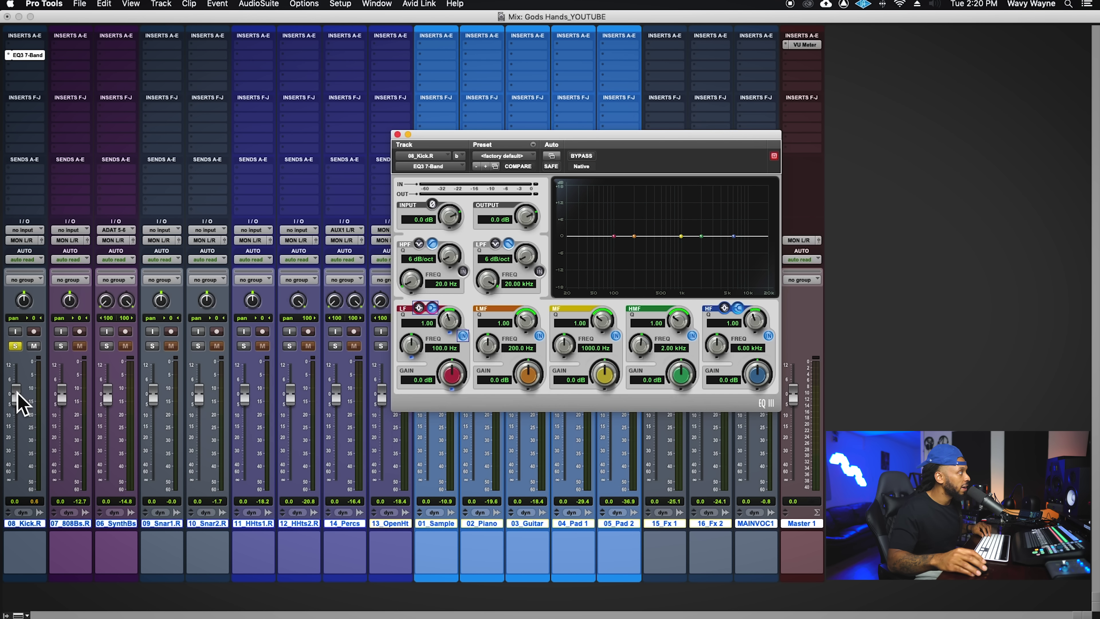
pyautogui.moveTo(18, 393); pyautogui.dragTo(18, 544)
# Step: Play the mix, try a low-mid boost then flatten it, and return the kick fader to 0 dB
pyautogui.press('space')
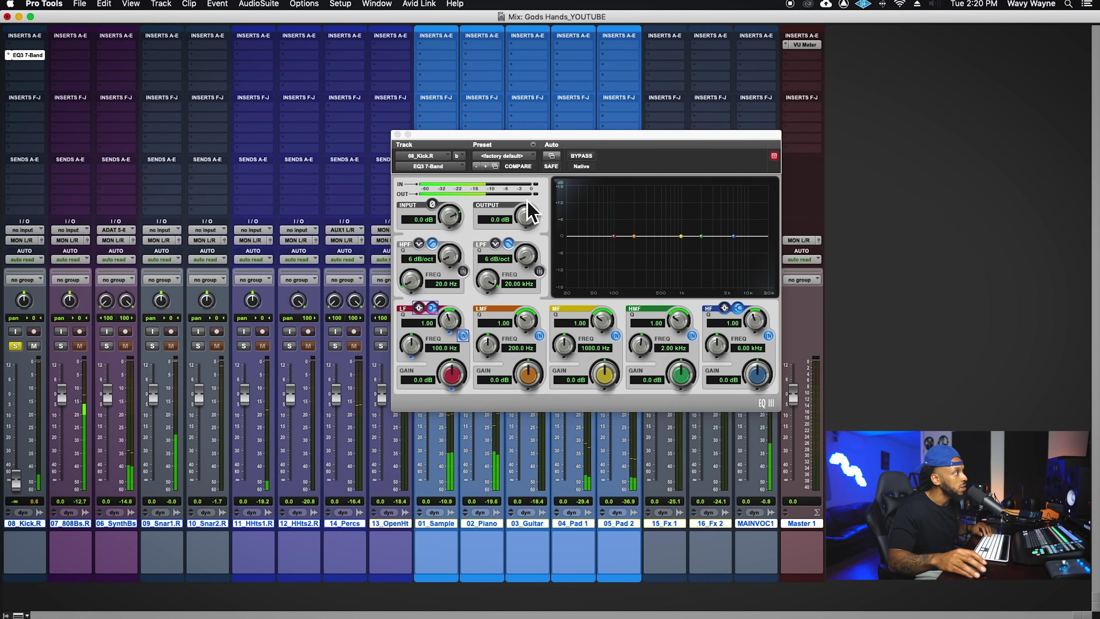
pyautogui.moveTo(634, 236); pyautogui.dragTo(636, 233)
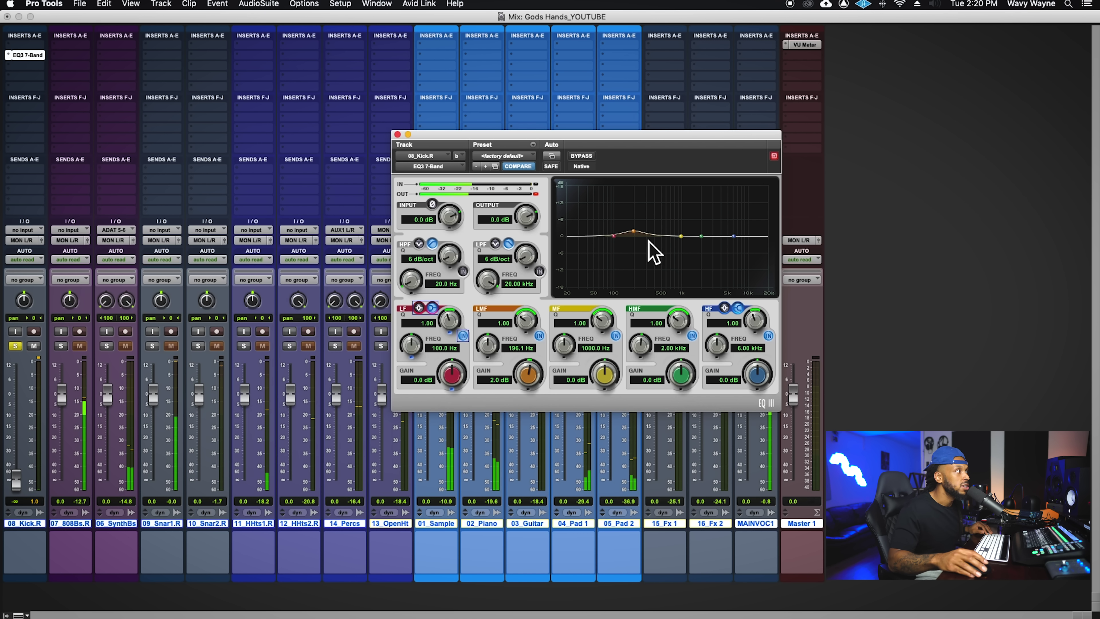
pyautogui.keyDown('alt'); pyautogui.click(636, 234); pyautogui.keyUp('alt')
pyautogui.click(37, 514)
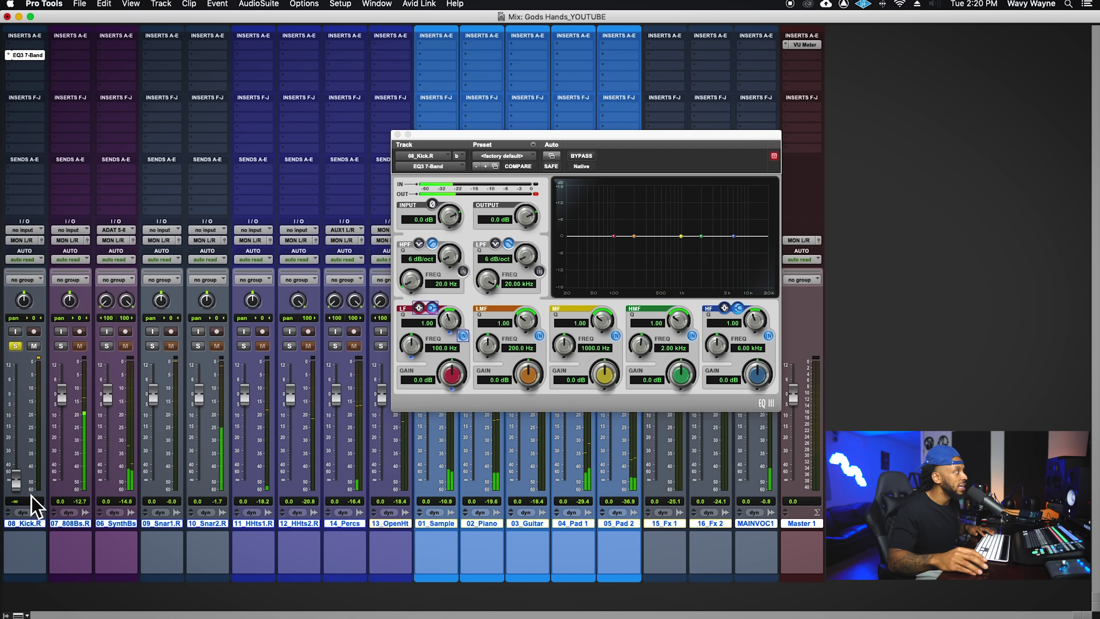
pyautogui.keyDown('alt'); pyautogui.click(16, 480); pyautogui.keyUp('alt')
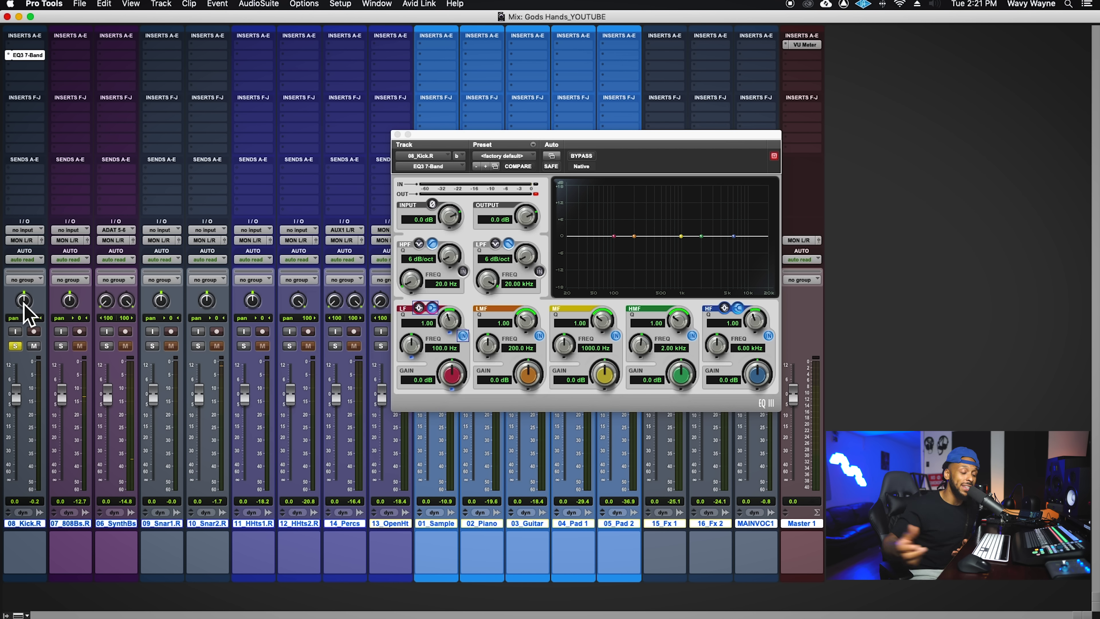
pyautogui.press('super+equal')
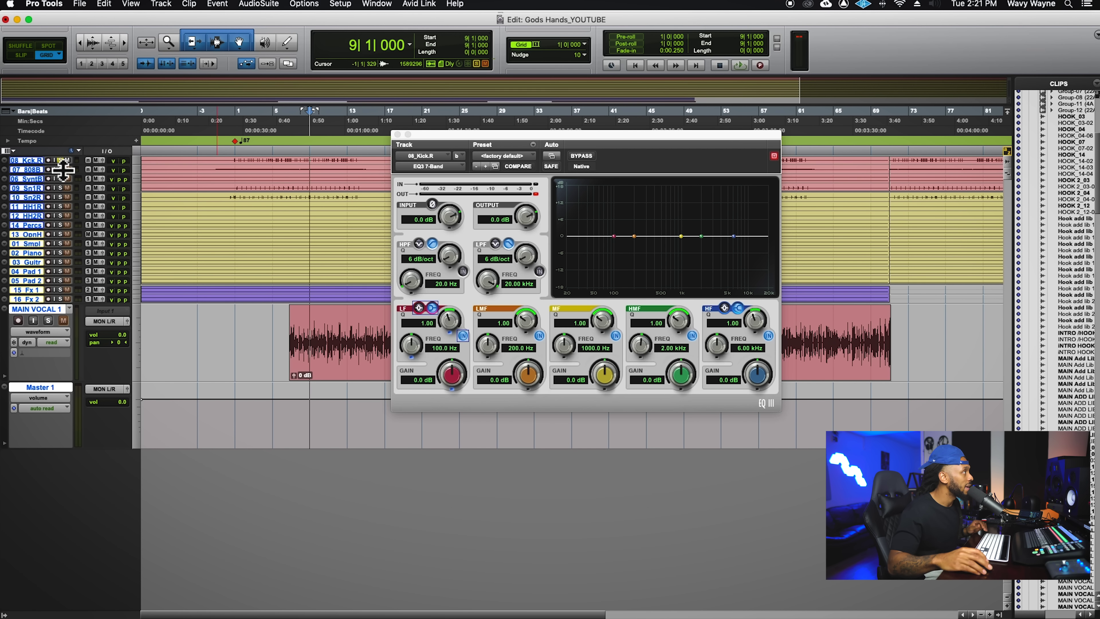
# Step: Enlarge the kick track in the Edit window and lower its clip gain to -4.6 dB
pyautogui.moveTo(63, 165); pyautogui.dragTo(81, 325)
pyautogui.click(218, 200)
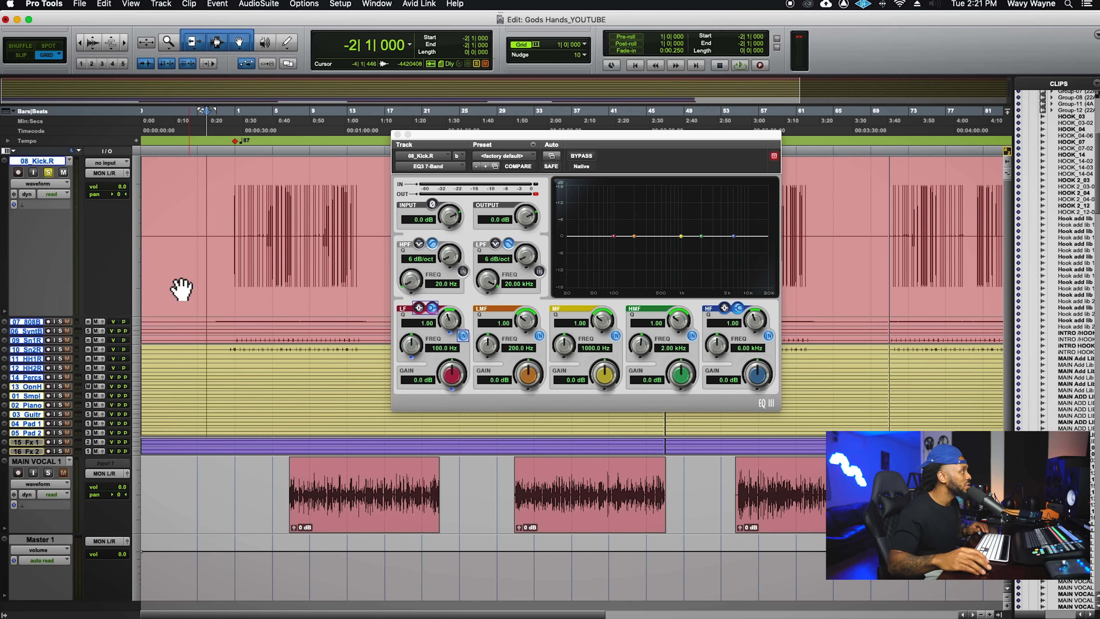
pyautogui.moveTo(452, 149); pyautogui.dragTo(506, 360)
pyautogui.click(265, 278)
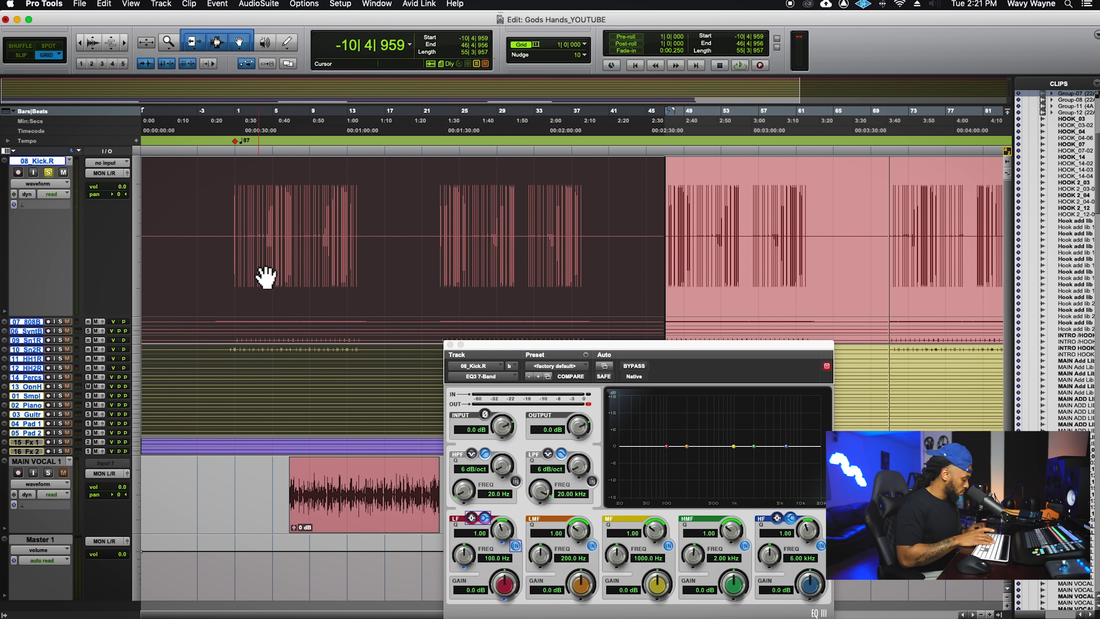
pyautogui.press('super+alt+u')
pyautogui.click(283, 230)
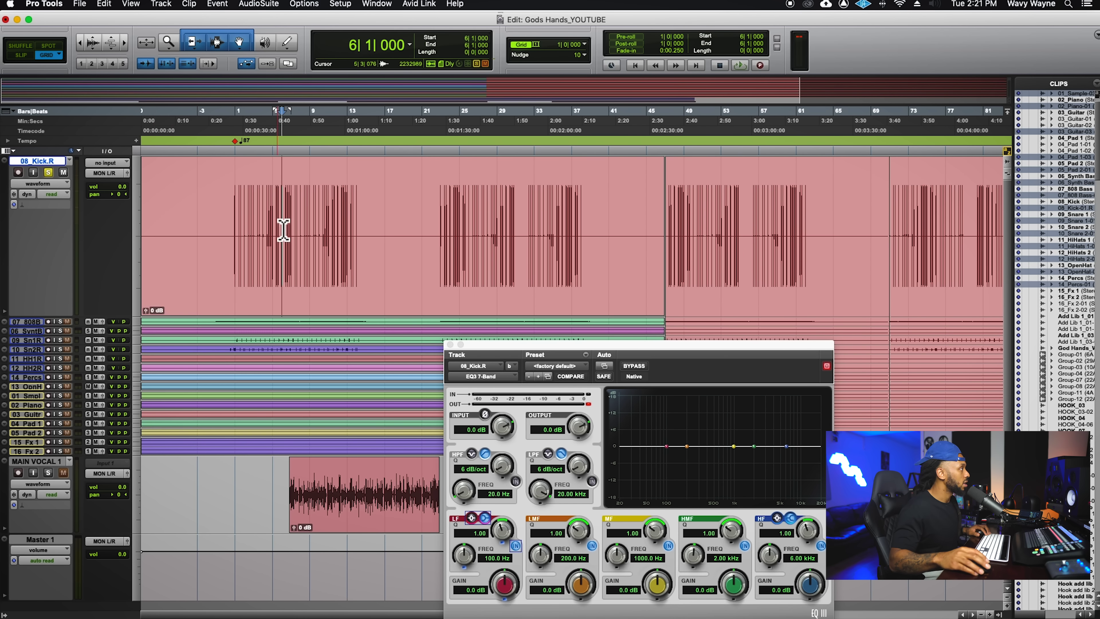
pyautogui.moveTo(125, 322); pyautogui.dragTo(129, 366)
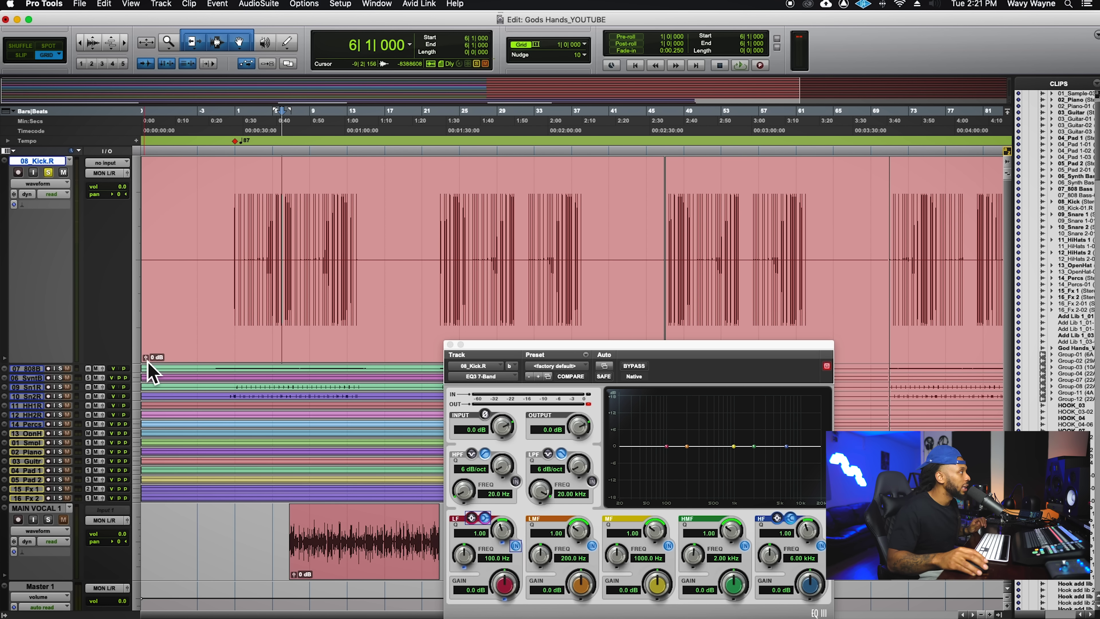
pyautogui.click(146, 357)
pyautogui.moveTo(147, 362); pyautogui.dragTo(148, 366)
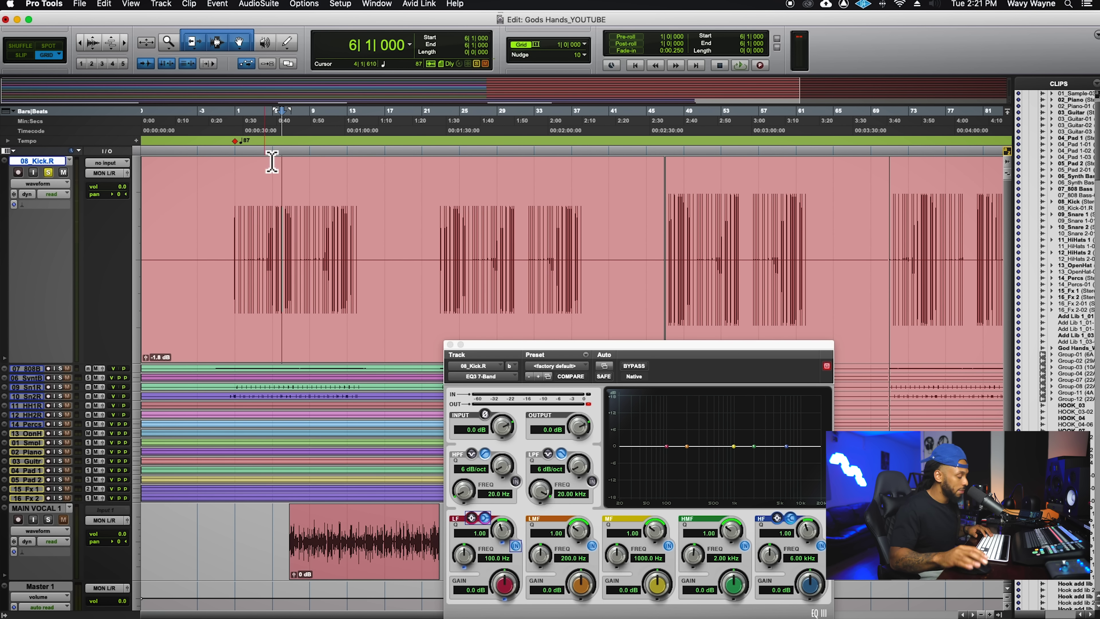
# Step: Close the kick EQ, open the master VU Meter, and play while fine-tuning the kick clip gain
pyautogui.press('super+equal')
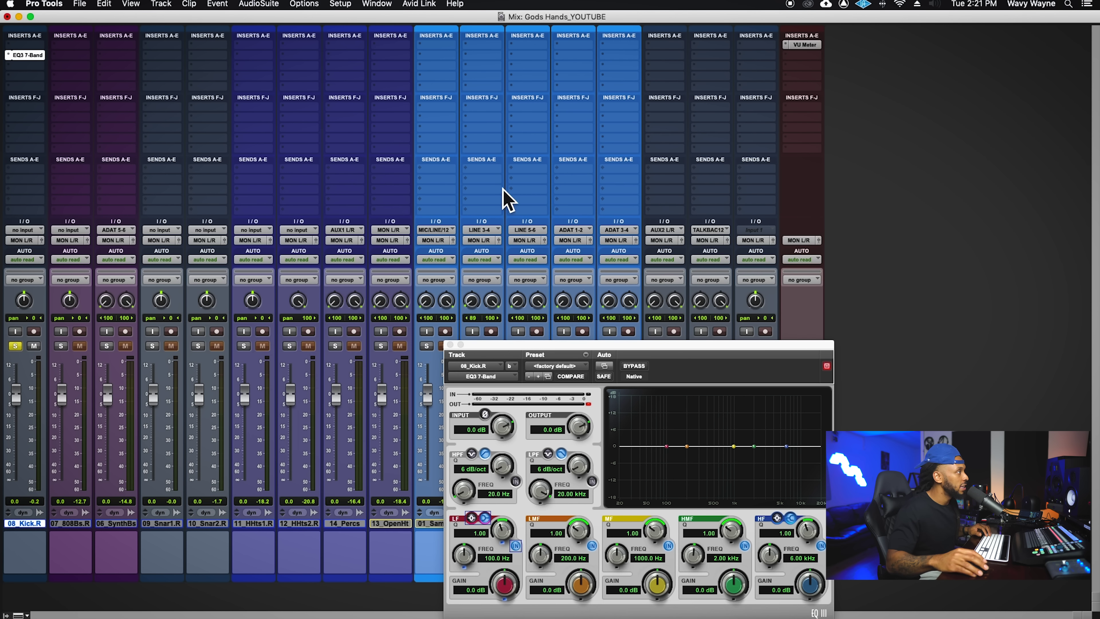
pyautogui.click(450, 344)
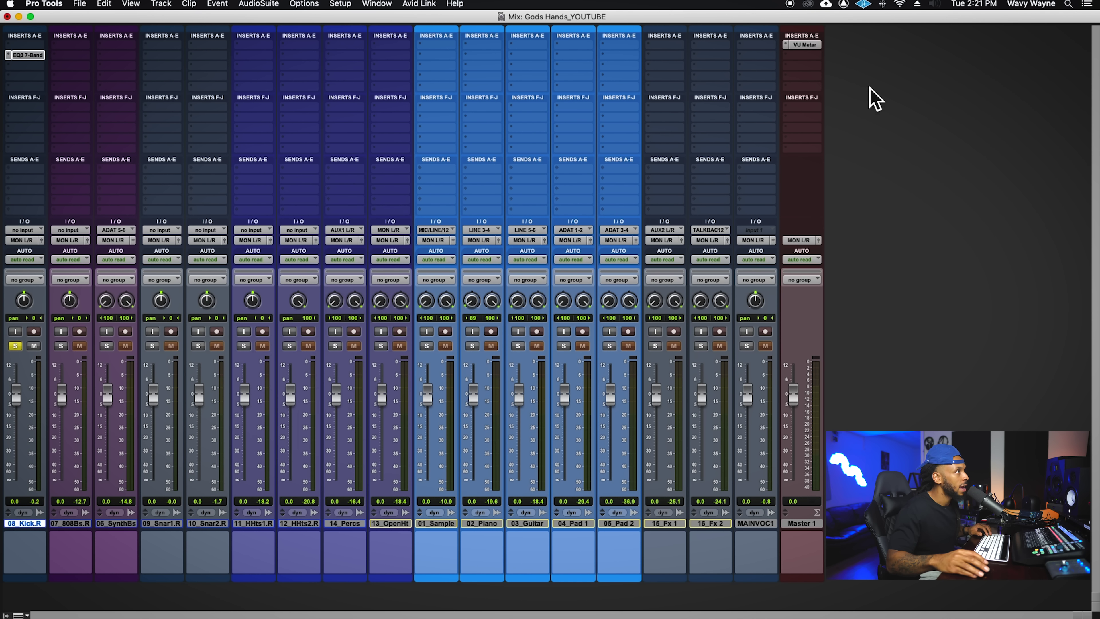
pyautogui.click(811, 46)
pyautogui.moveTo(277, 50); pyautogui.dragTo(846, 272)
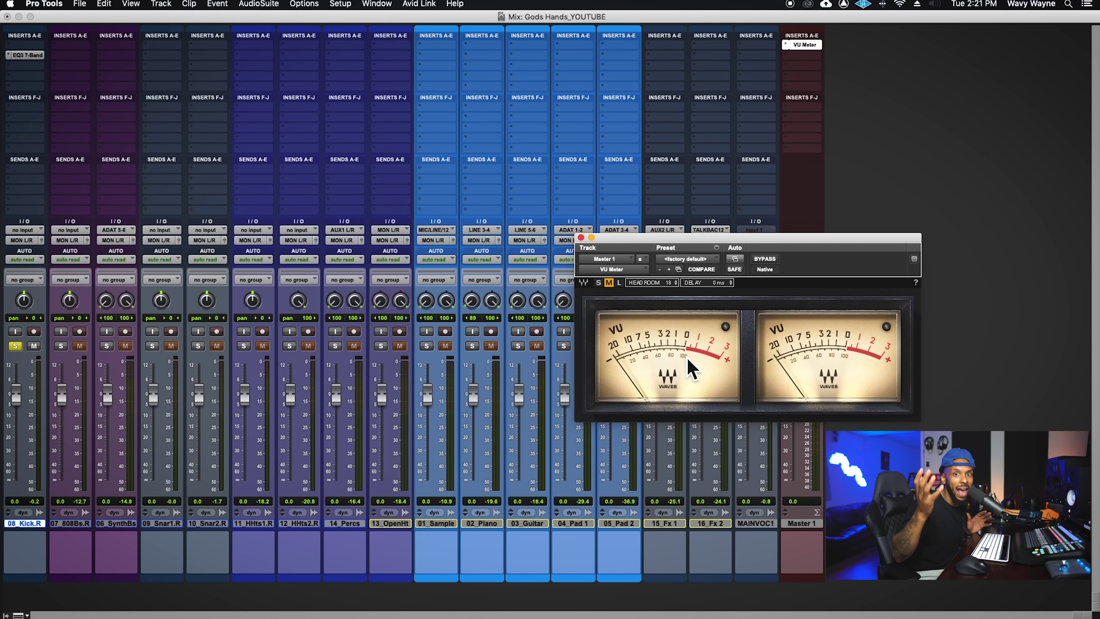
pyautogui.press('super+equal')
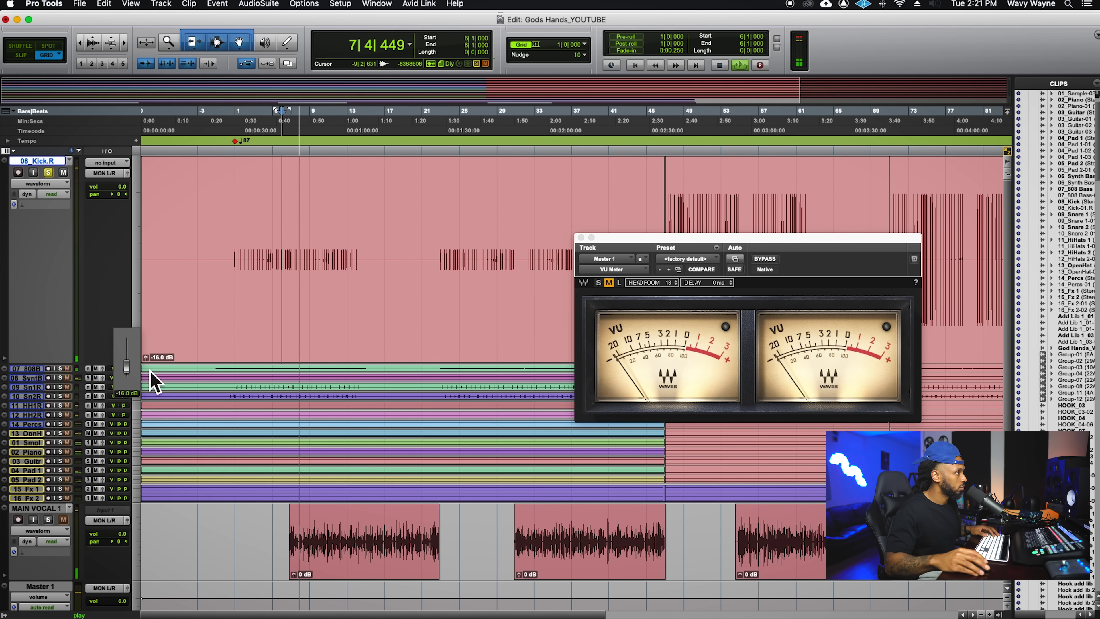
pyautogui.moveTo(151, 367); pyautogui.dragTo(151, 367)
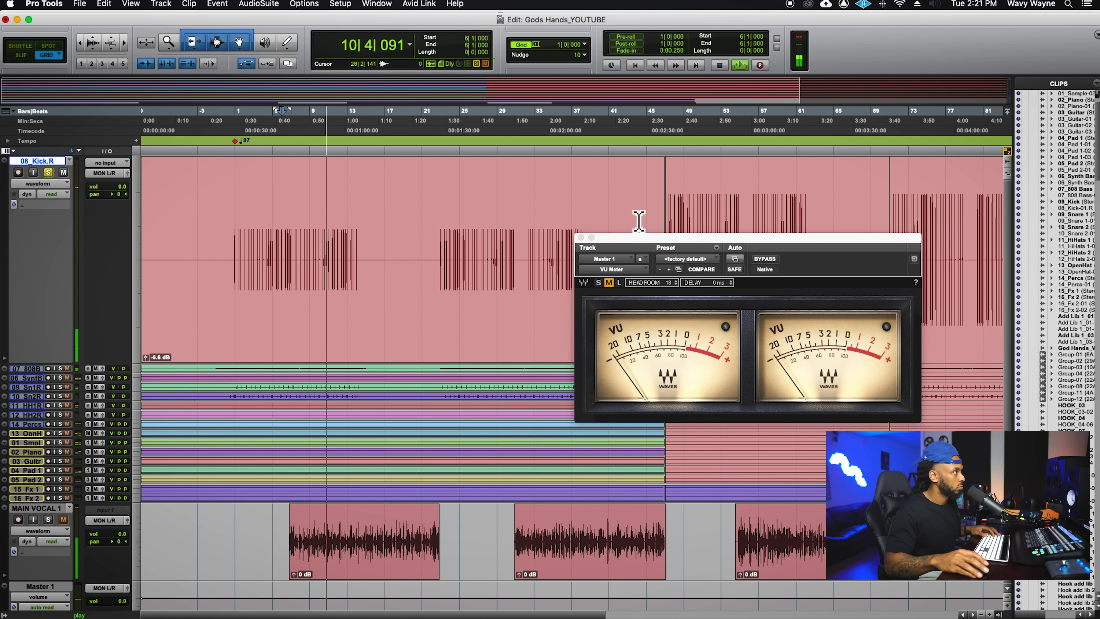
pyautogui.press('space')
pyautogui.moveTo(669, 243); pyautogui.dragTo(609, 433)
# Step: Select the remaining kick clips, place the insertion point at bar 26, and enlarge the 808 Bass track
pyautogui.click(821, 350)
pyautogui.click(951, 337)
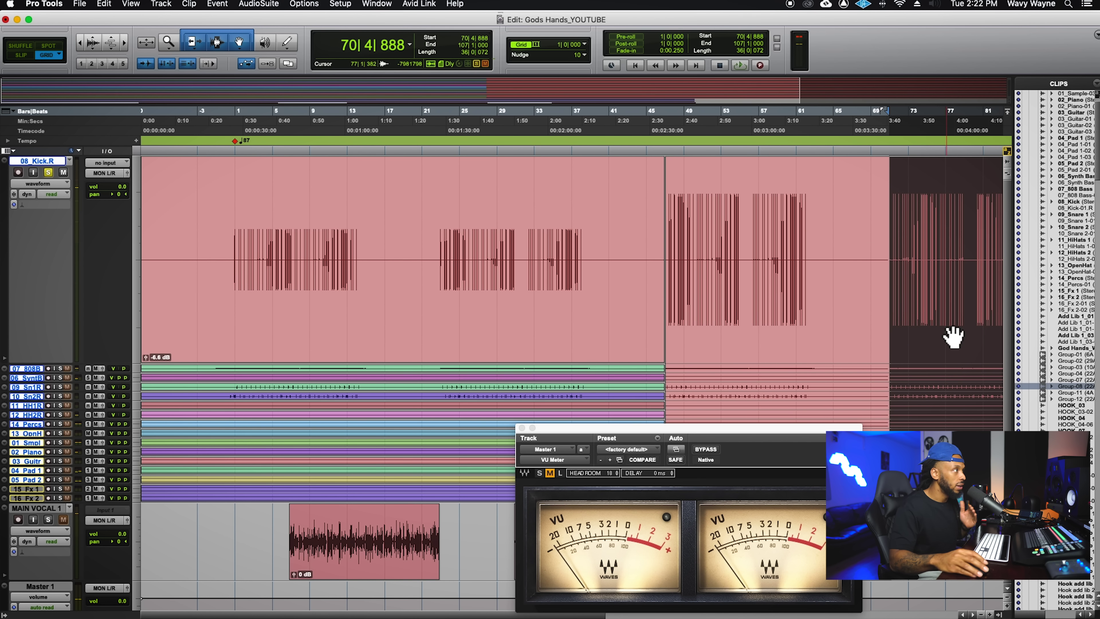
pyautogui.click(473, 241)
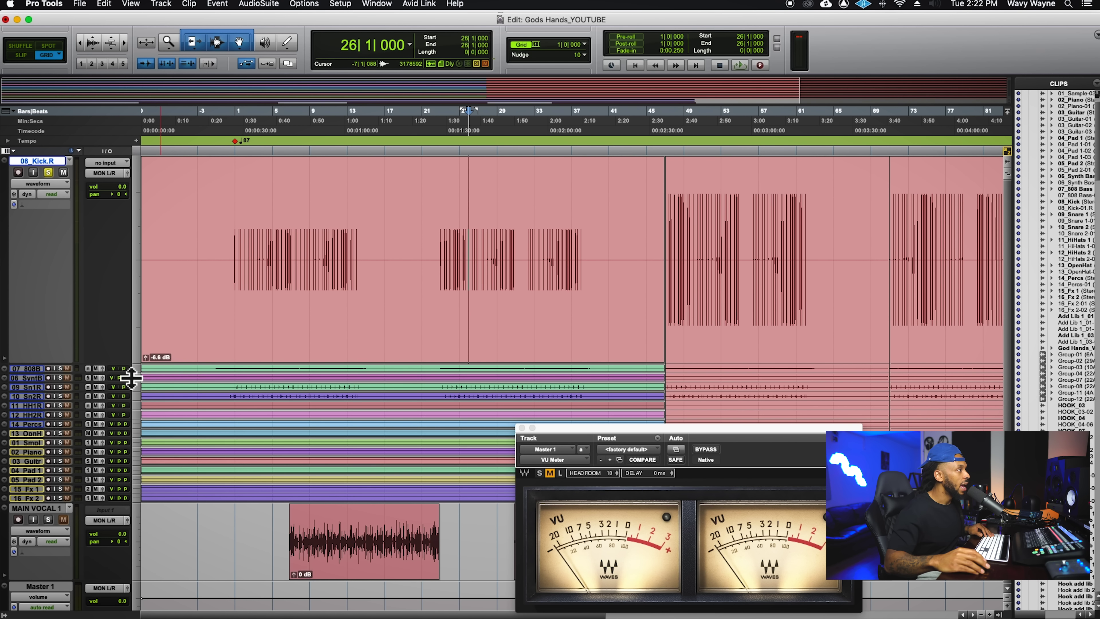
pyautogui.moveTo(131, 378); pyautogui.dragTo(132, 400)
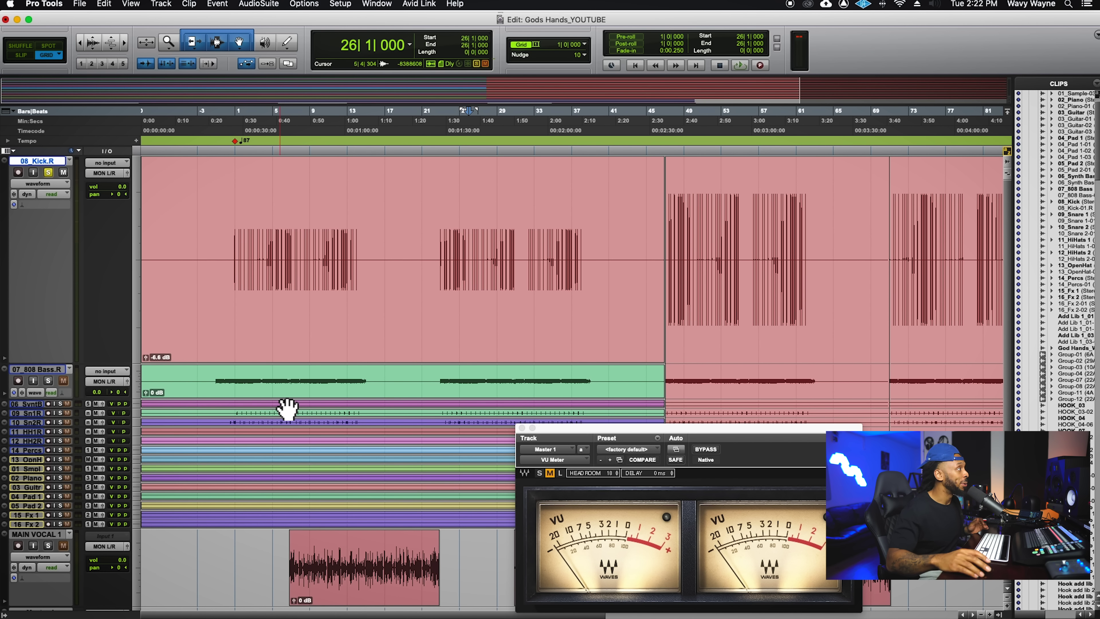
pyautogui.press('super+equal')
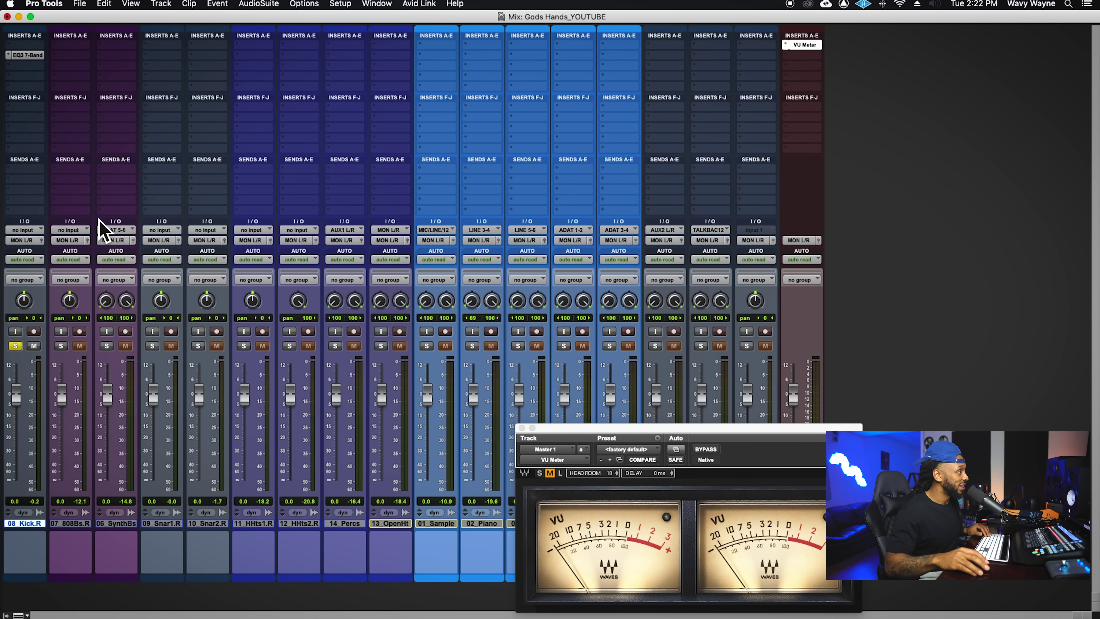
# Step: Play the session and check the kick's flat EQ3 7-Band before closing its window
pyautogui.press('space')
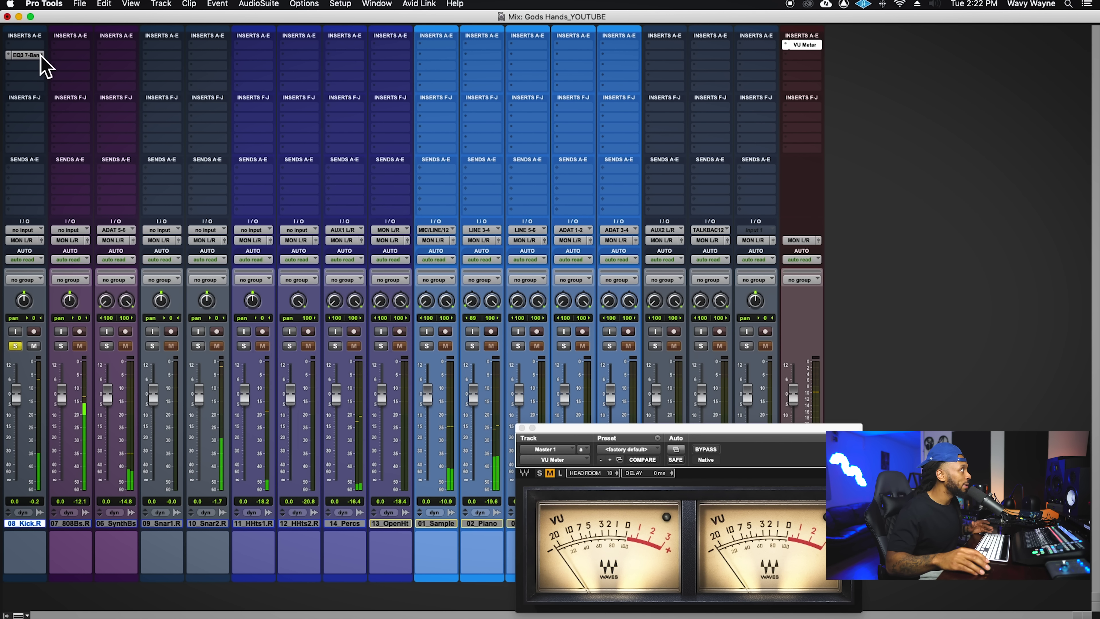
pyautogui.click(37, 56)
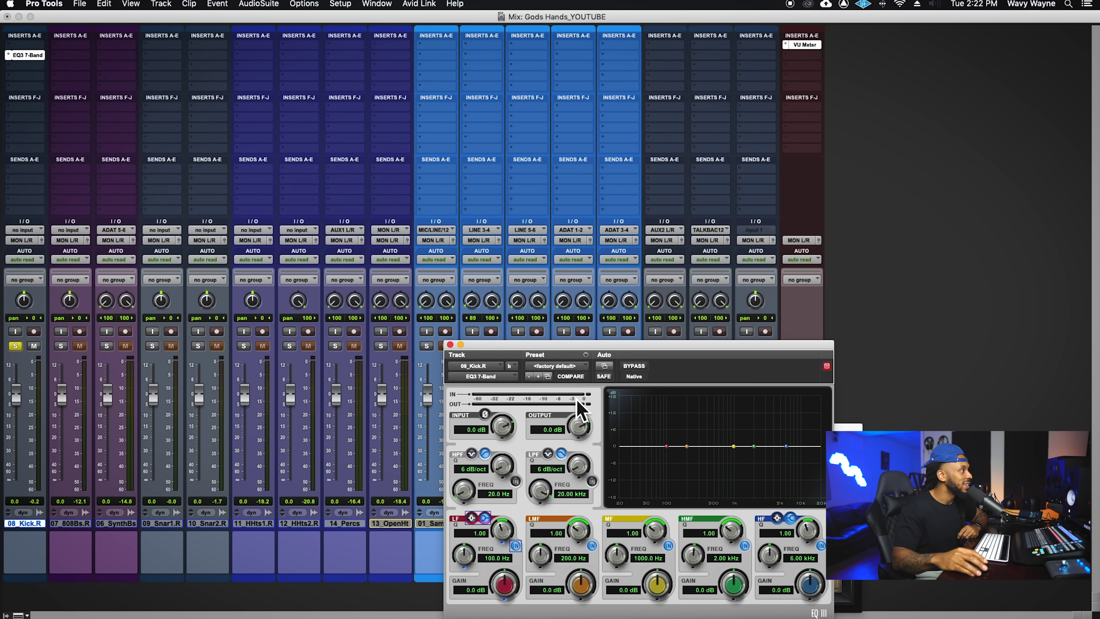
pyautogui.click(449, 345)
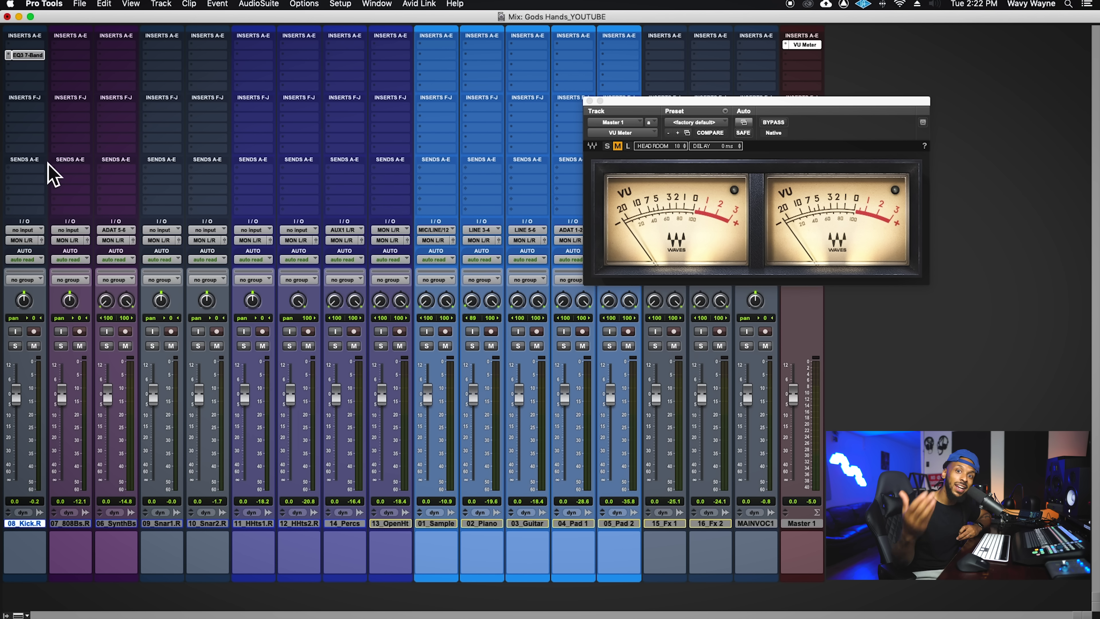
pyautogui.click(68, 51)
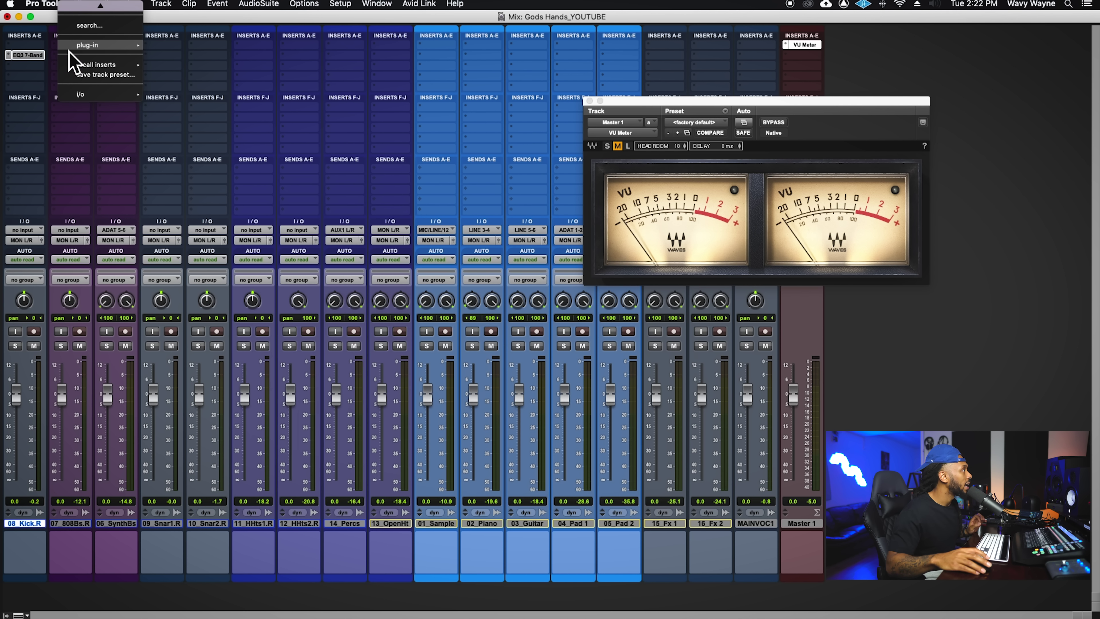
# Step: Search for 'trim' and insert the Trim plug-in, moving its window aside
pyautogui.click(87, 26)
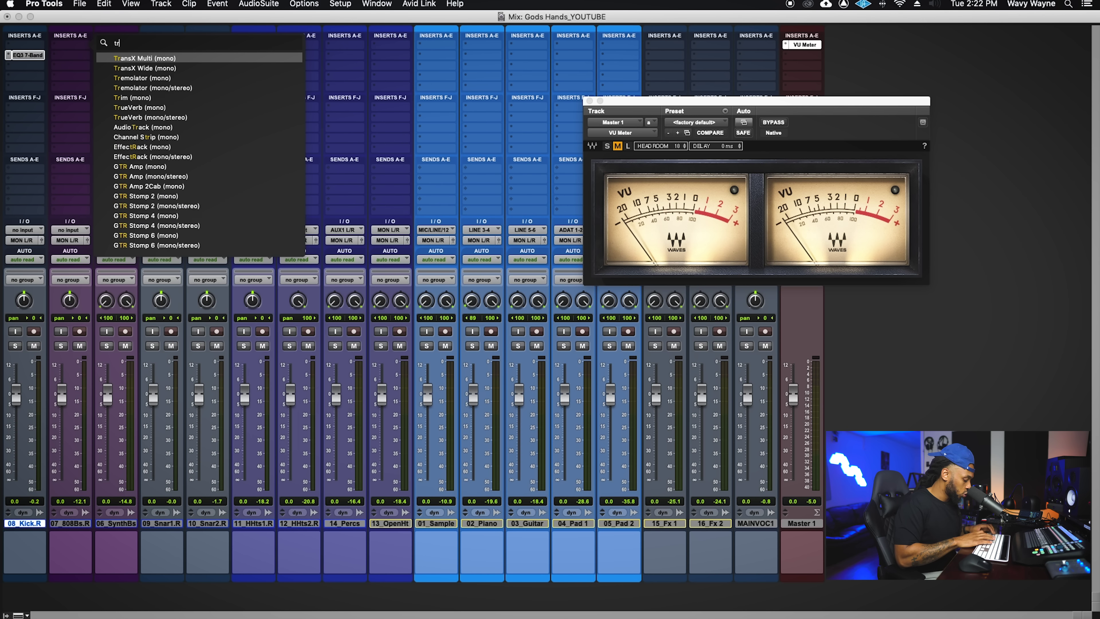
pyautogui.write('trim')
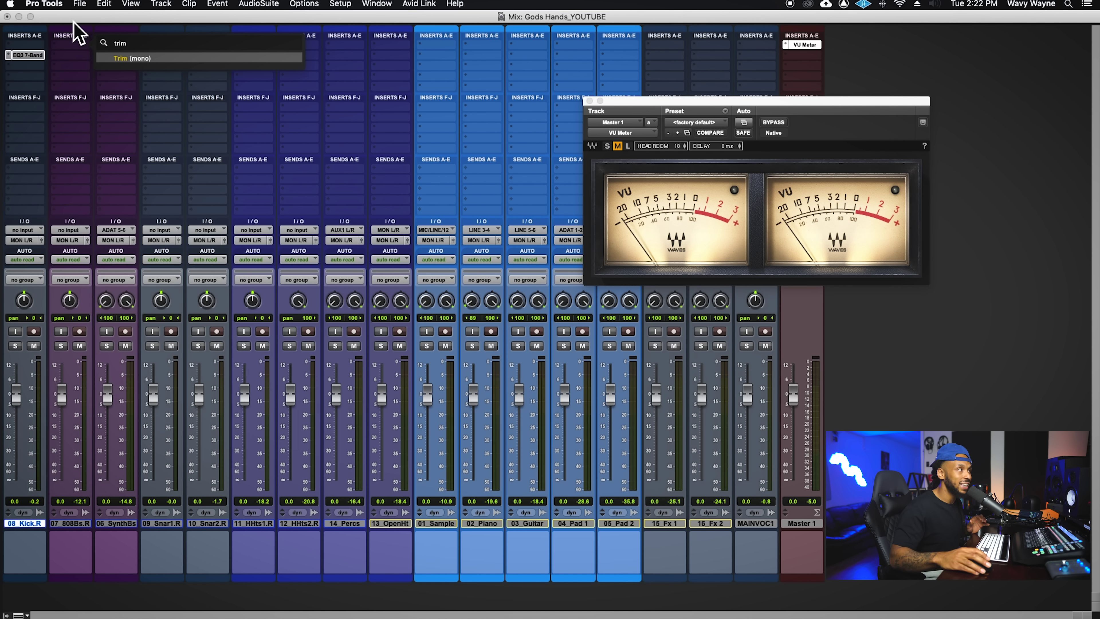
pyautogui.click(120, 58)
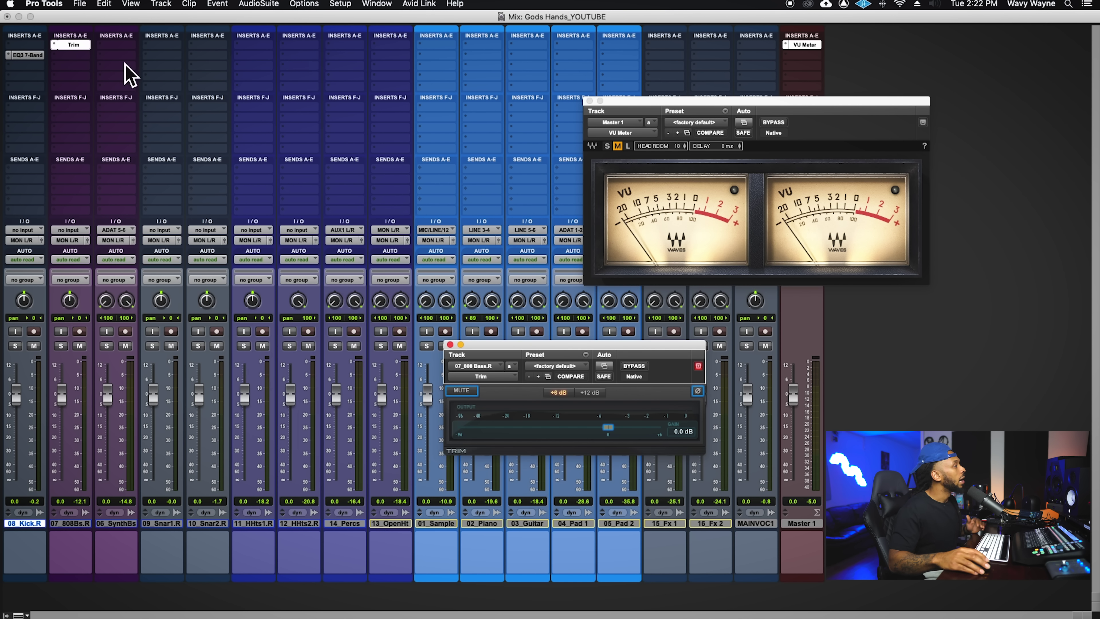
pyautogui.moveTo(556, 349); pyautogui.dragTo(532, 341)
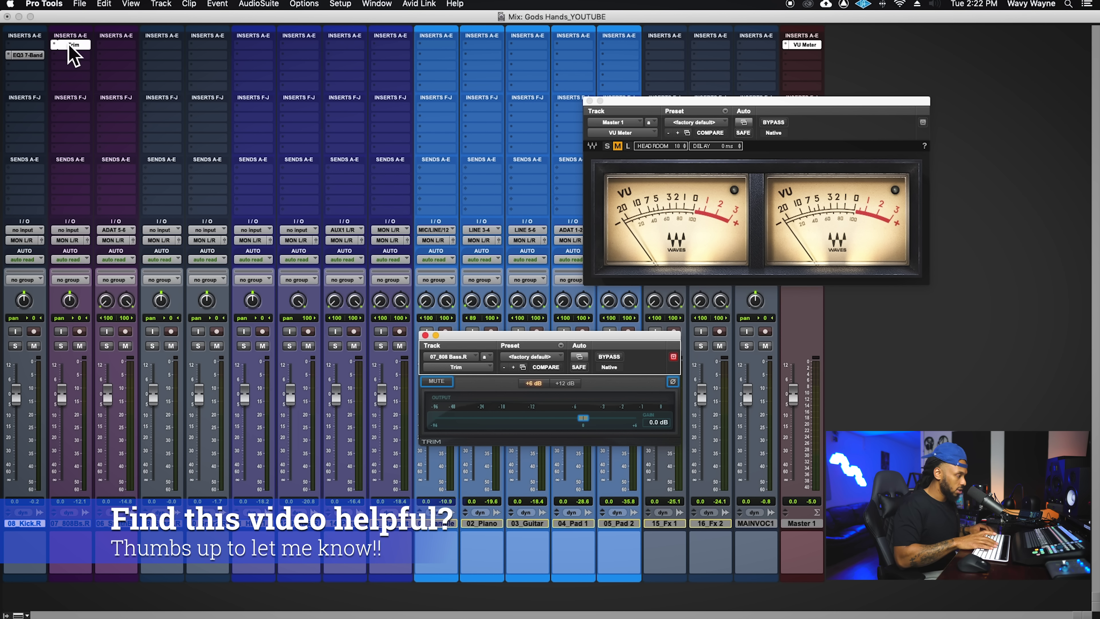
# Step: Move Trim into 08_Kick.R's first insert ahead of the EQ, solo the kick and play
pyautogui.press('super+equal')
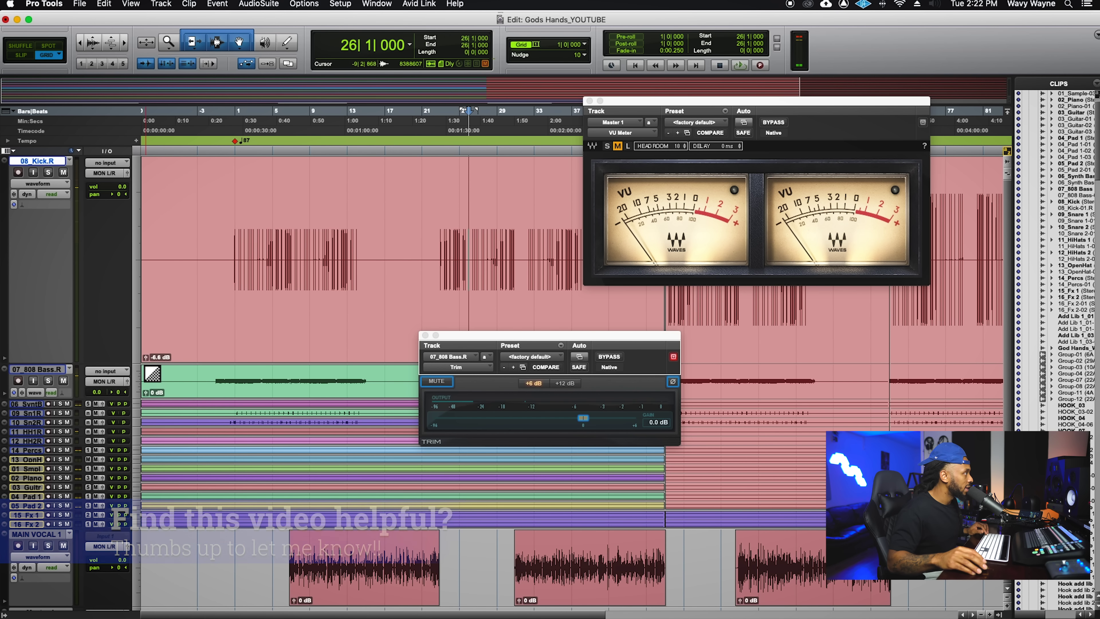
pyautogui.press('super+equal')
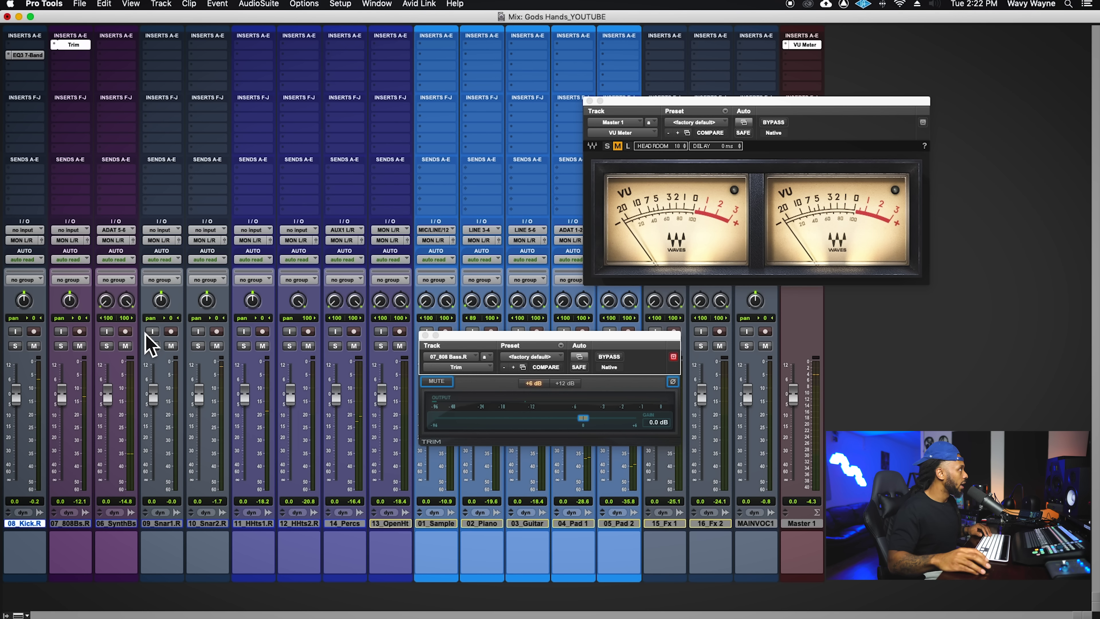
pyautogui.moveTo(67, 50); pyautogui.dragTo(26, 45)
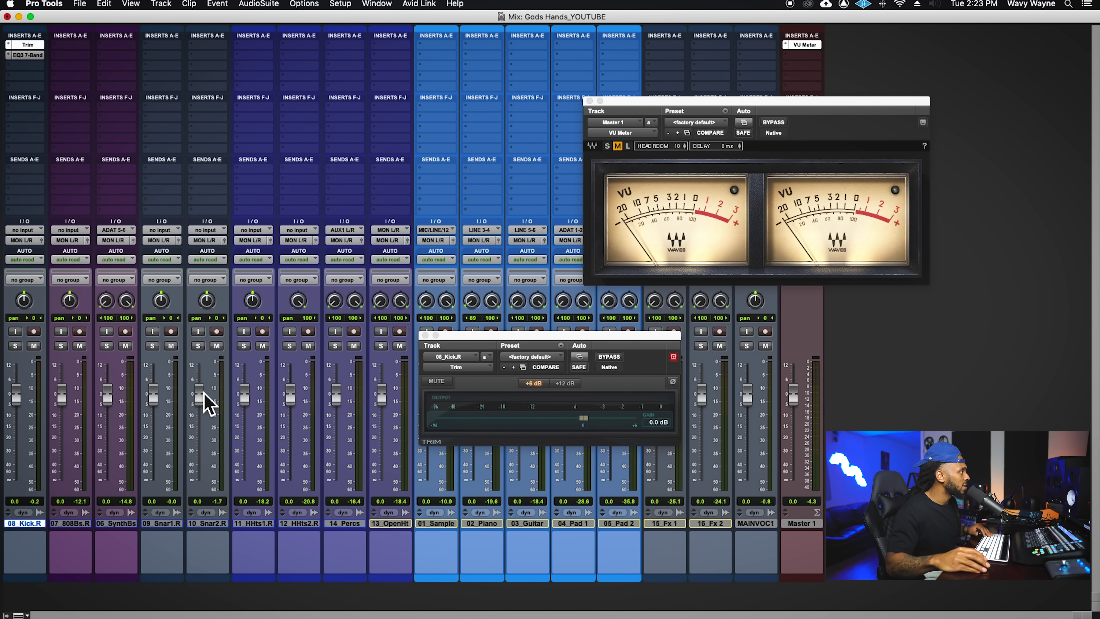
pyautogui.click(15, 346)
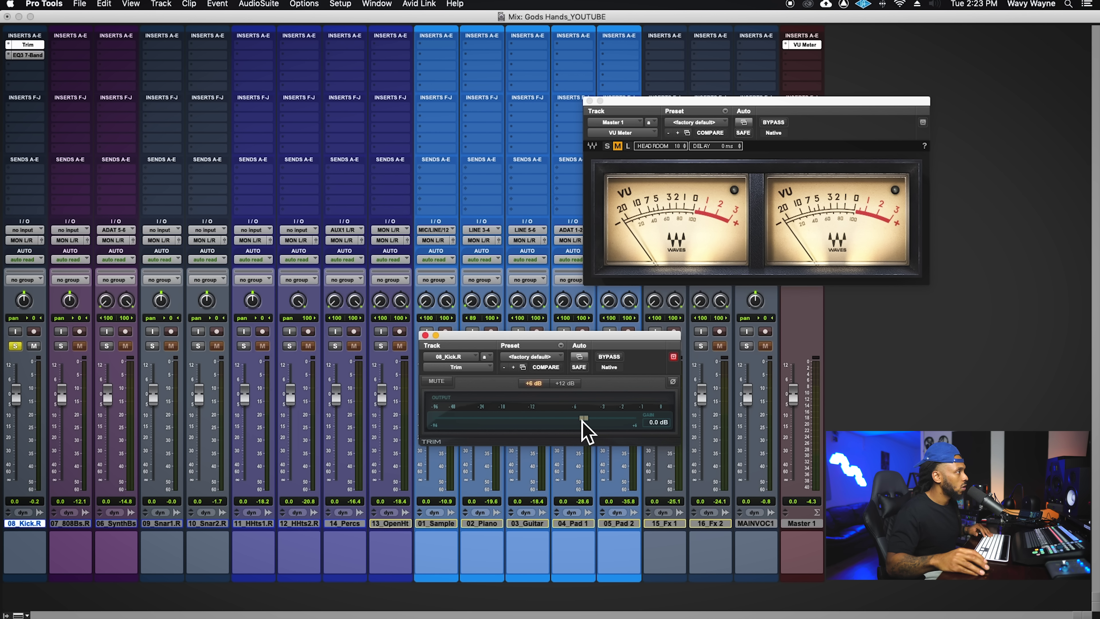
pyautogui.click(576, 425)
pyautogui.press('space')
# Step: Pull the kick's Trim gain down to -4.9 dB, then further to -7.8 dB
pyautogui.moveTo(580, 421); pyautogui.dragTo(550, 426)
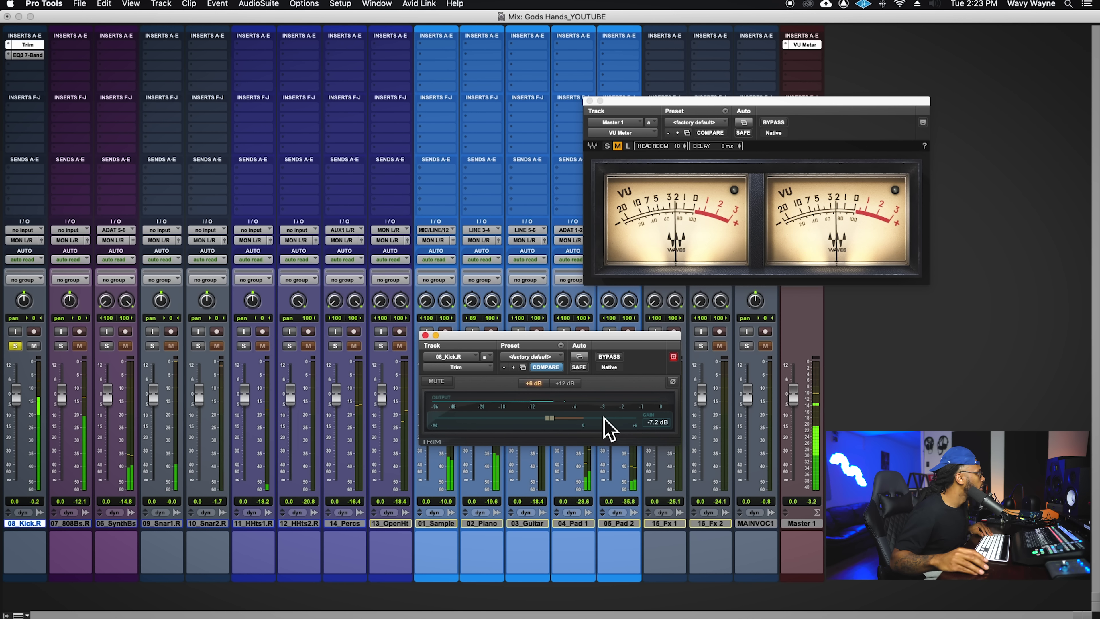
pyautogui.click(82, 405)
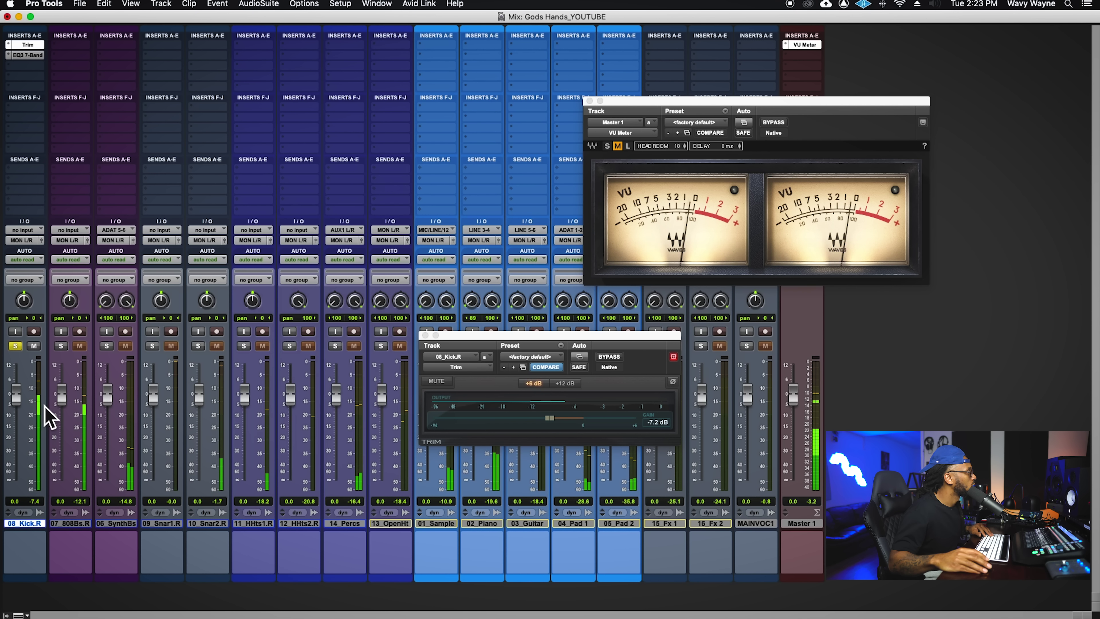
pyautogui.moveTo(550, 423); pyautogui.dragTo(547, 424)
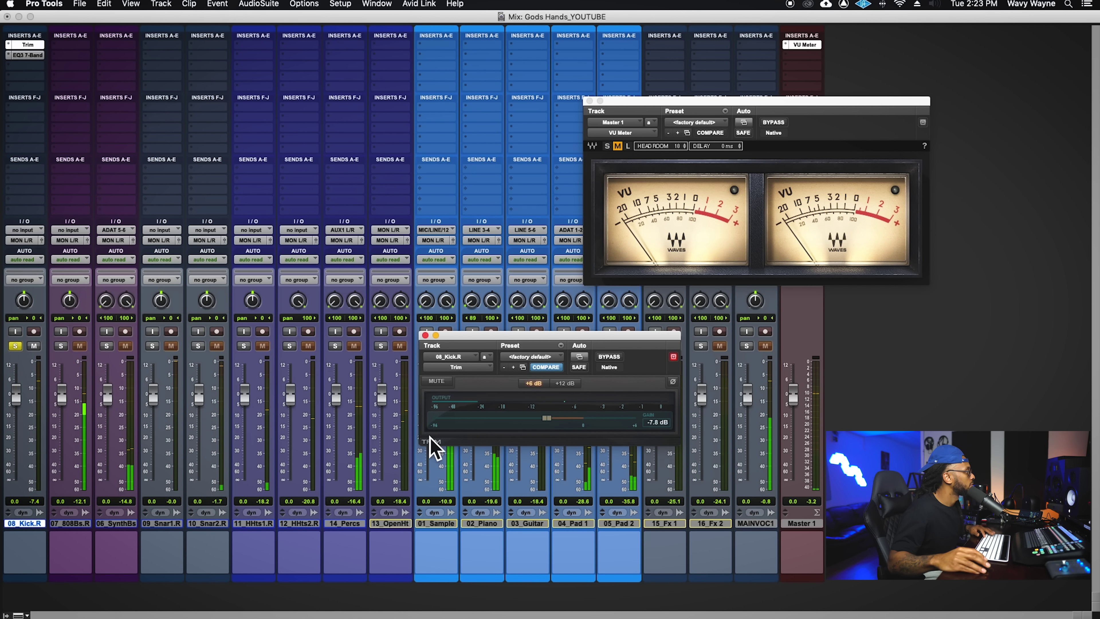
pyautogui.click(63, 511)
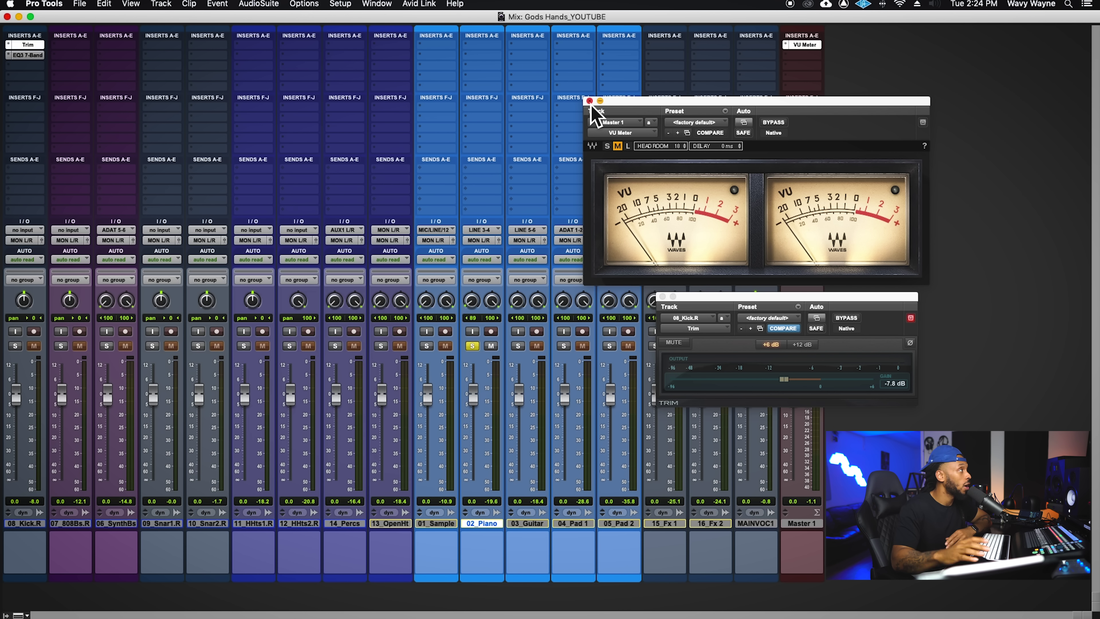
# Step: Check the kick's EQ3 7-Band plugin, then bring its Trim plugin window back up
pyautogui.click(28, 56)
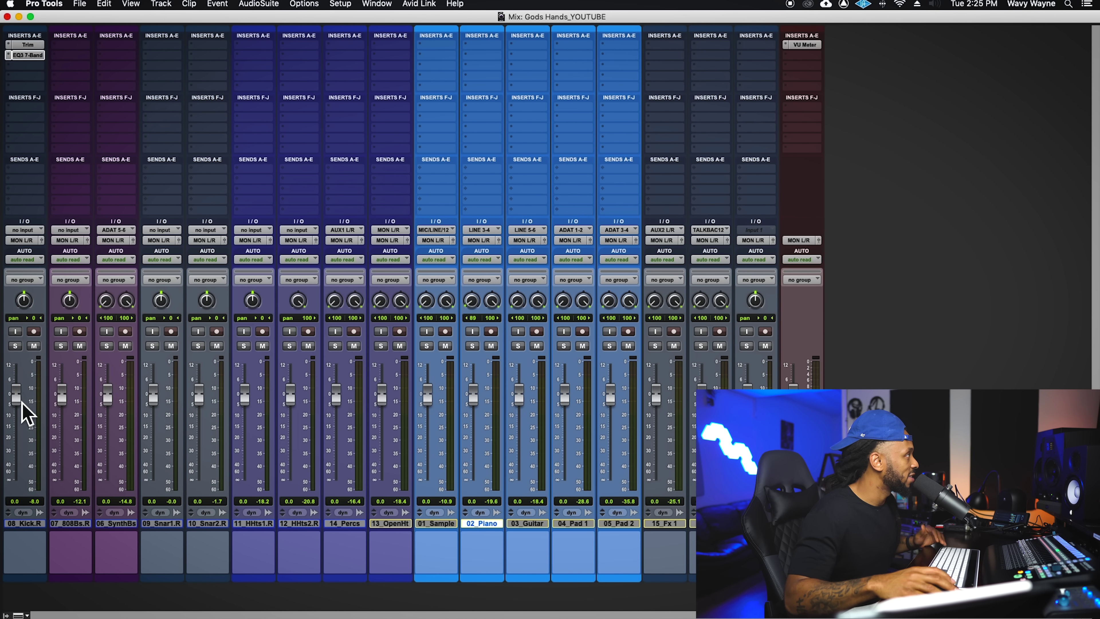
pyautogui.click(29, 45)
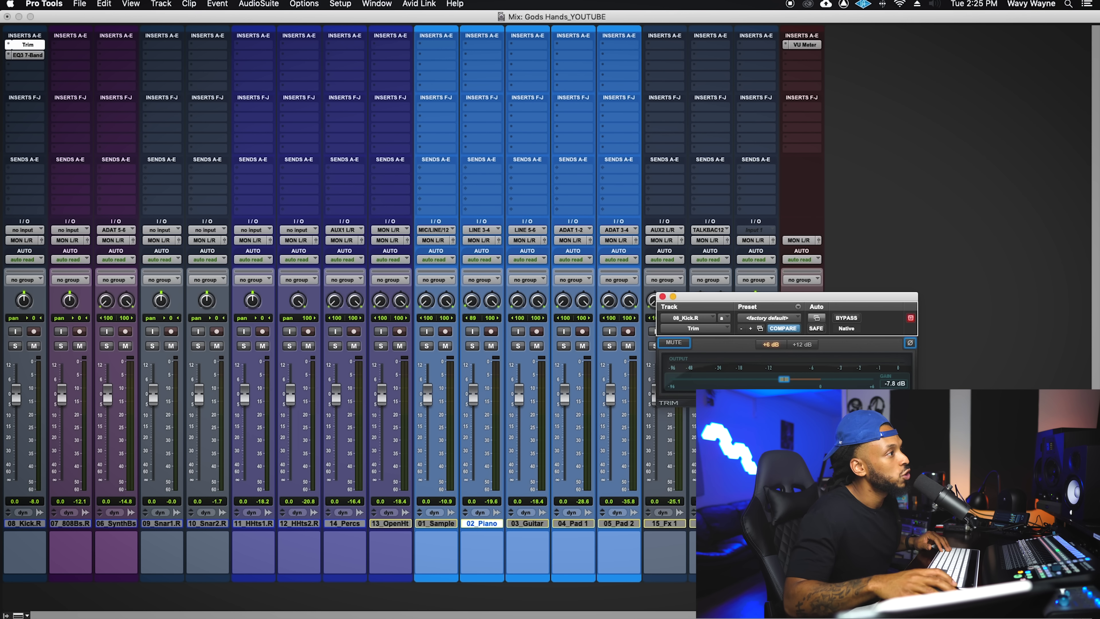
pyautogui.click(663, 297)
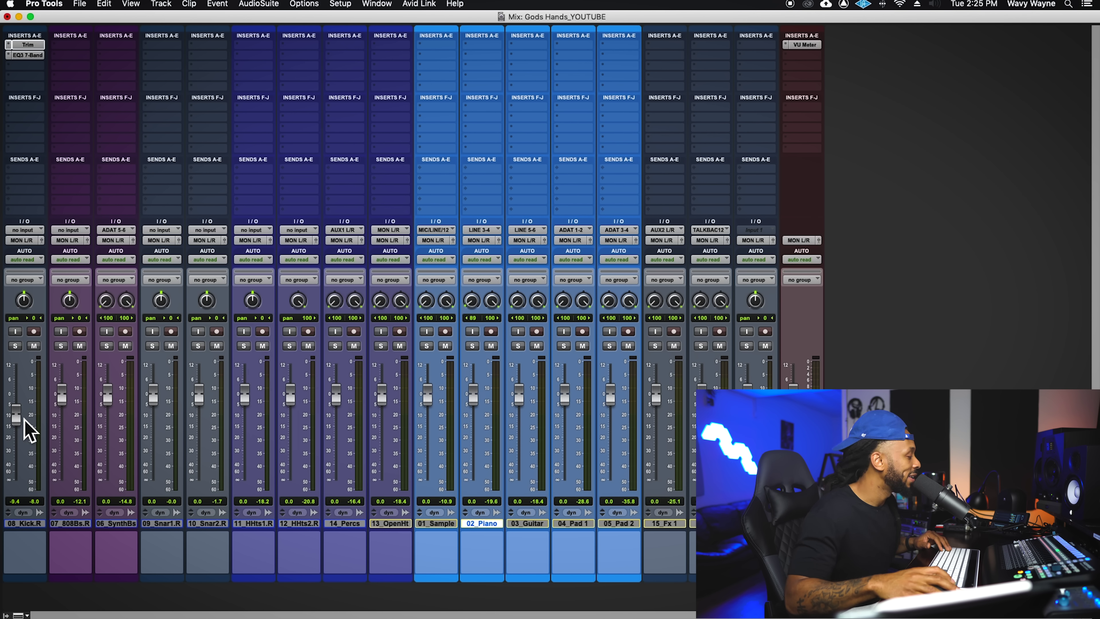
pyautogui.moveTo(25, 423); pyautogui.dragTo(25, 421)
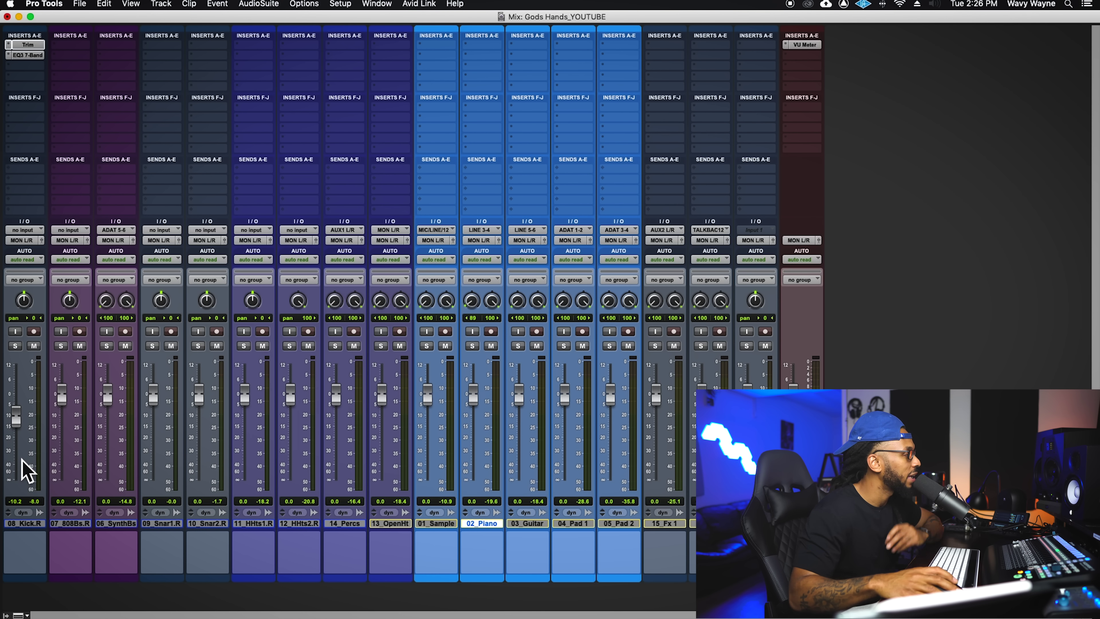
pyautogui.keyDown('alt'); pyautogui.click(21, 425); pyautogui.keyUp('alt')
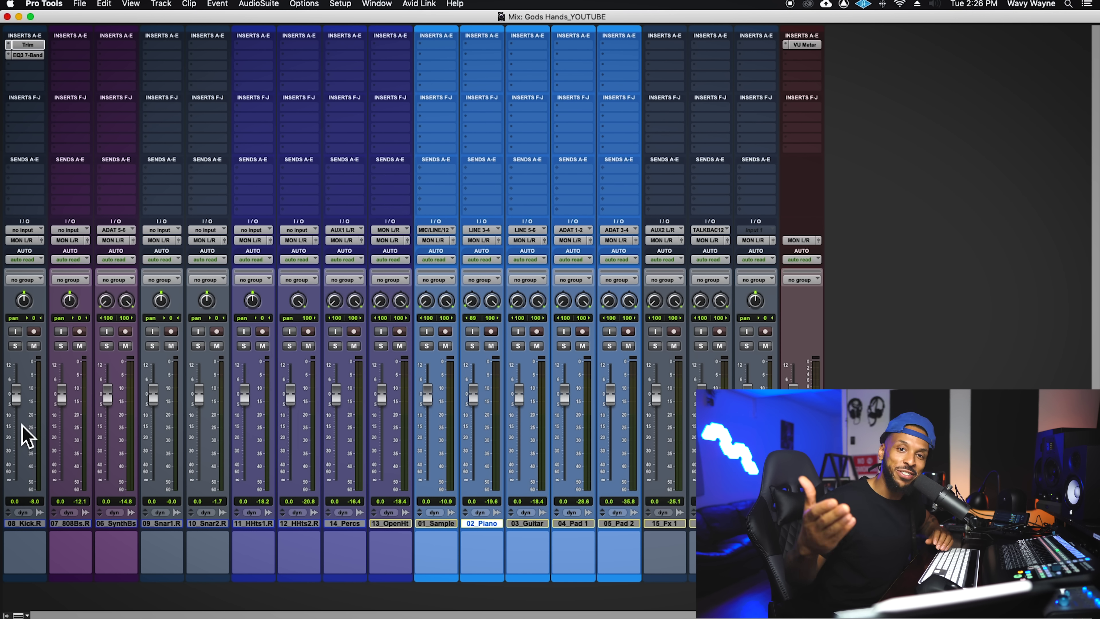